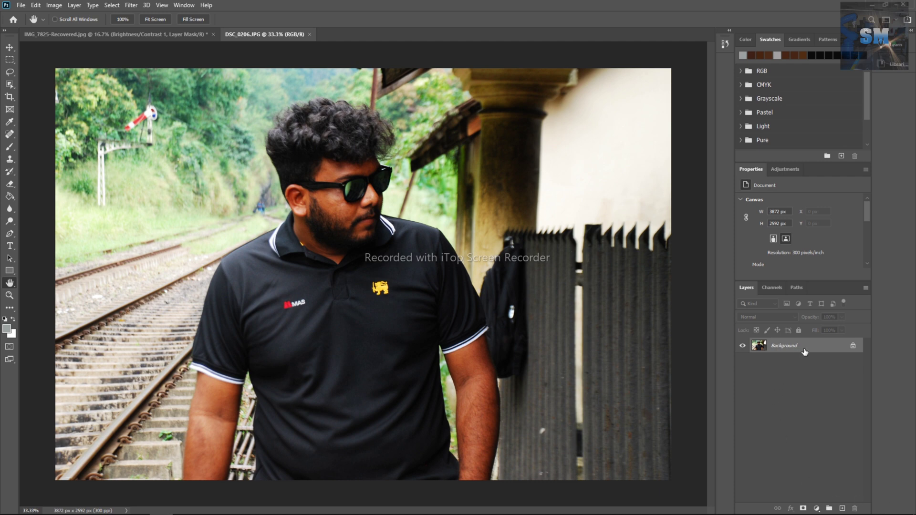
- Duplicate the Background layer and hide the original Background layer
left_click_drag(806, 351, 818, 386)
left_click_drag(804, 348, 843, 509)
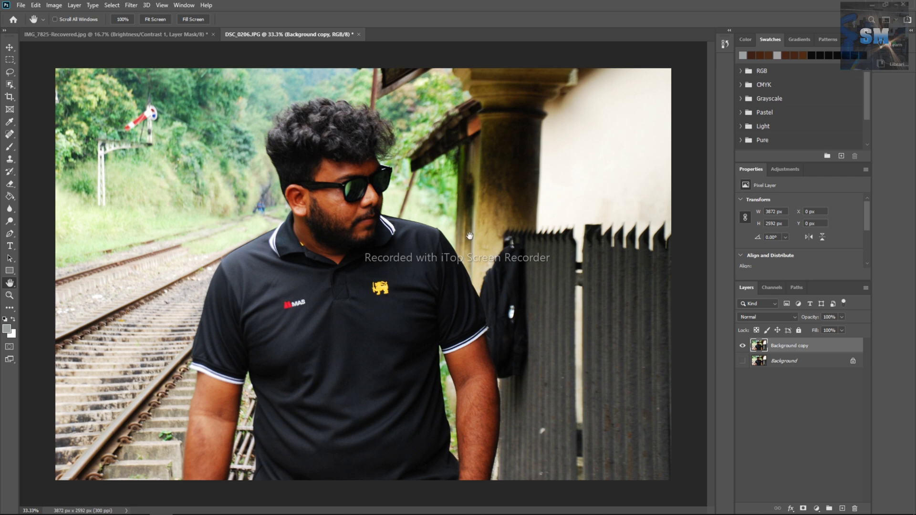
- Select the man with the Object Selection tool, then replace that selection using Select Subject
left_click(10, 84)
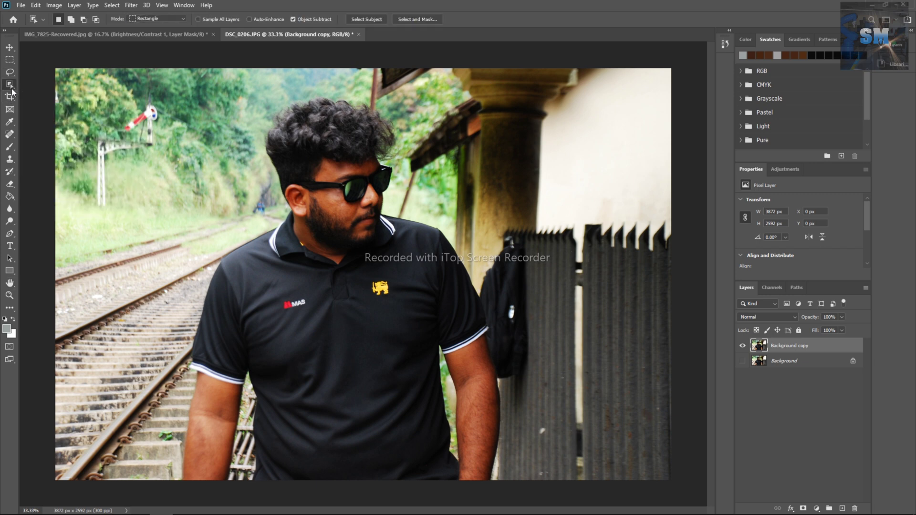
right_click(11, 90)
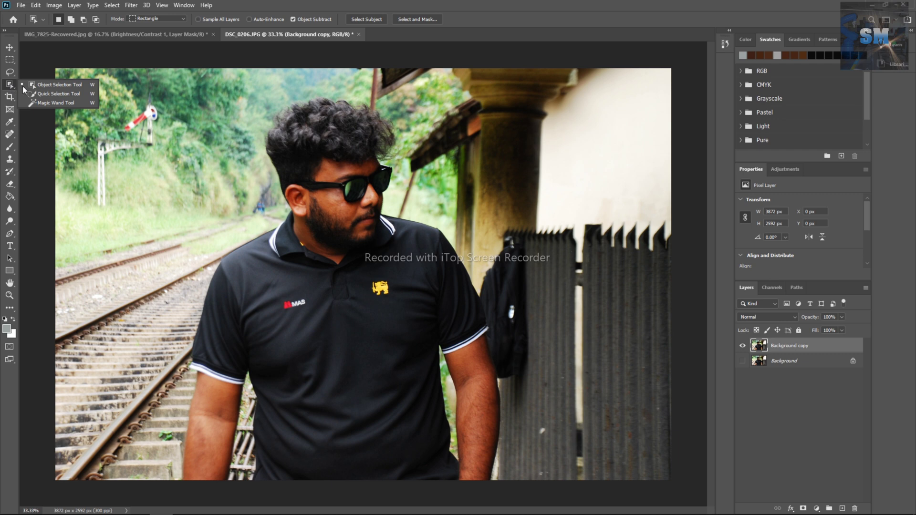
left_click(30, 86)
left_click_drag(202, 114, 507, 482)
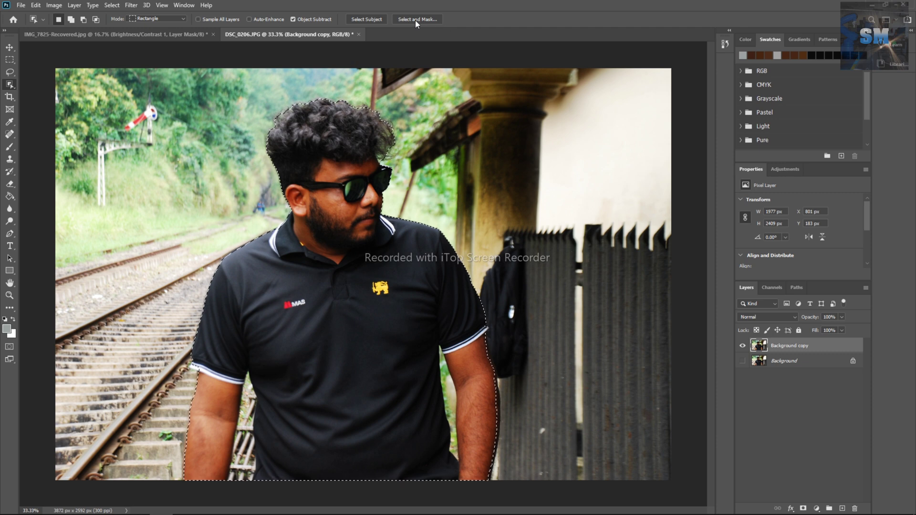
left_click(376, 19)
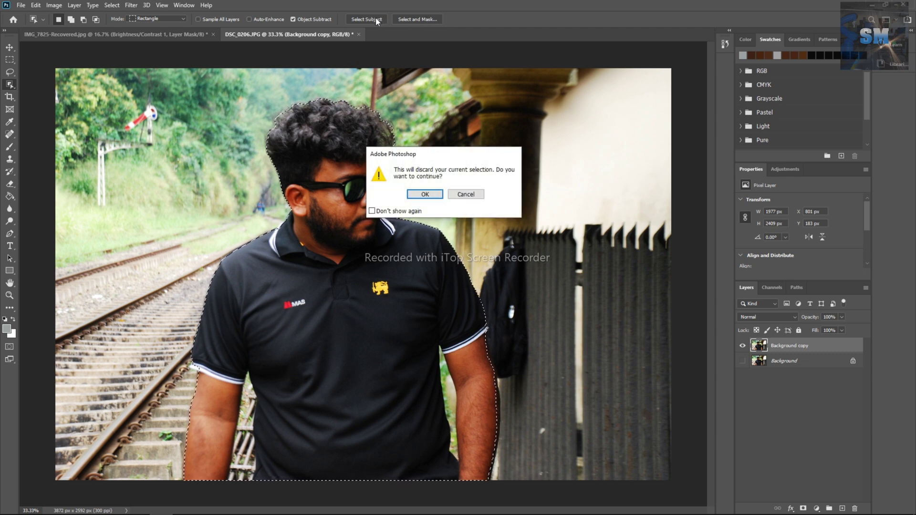
left_click(422, 193)
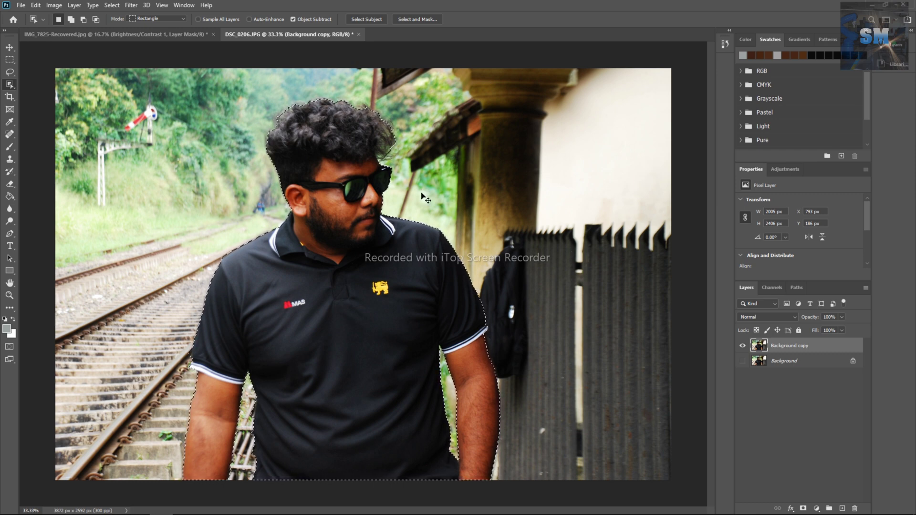
- Try inverting the colours inside the man's selection, and undo it
key("ctrl+i")
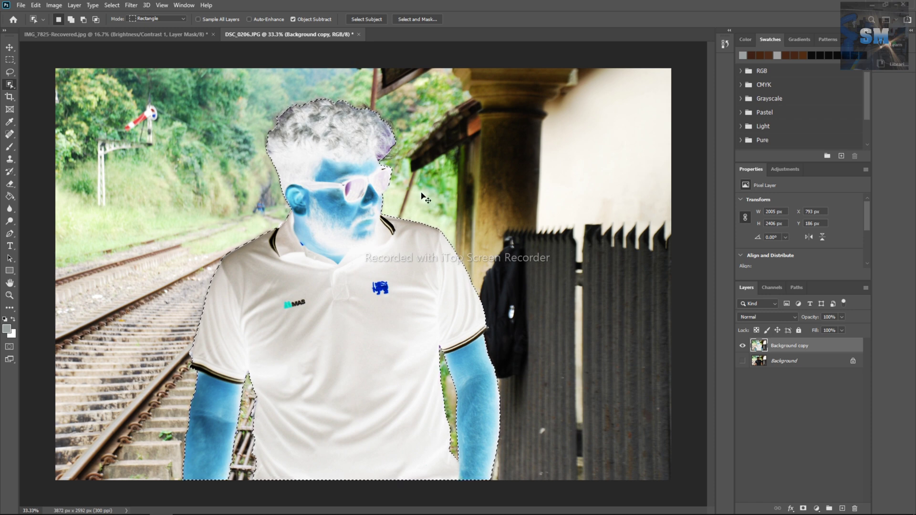
key("ctrl+z")
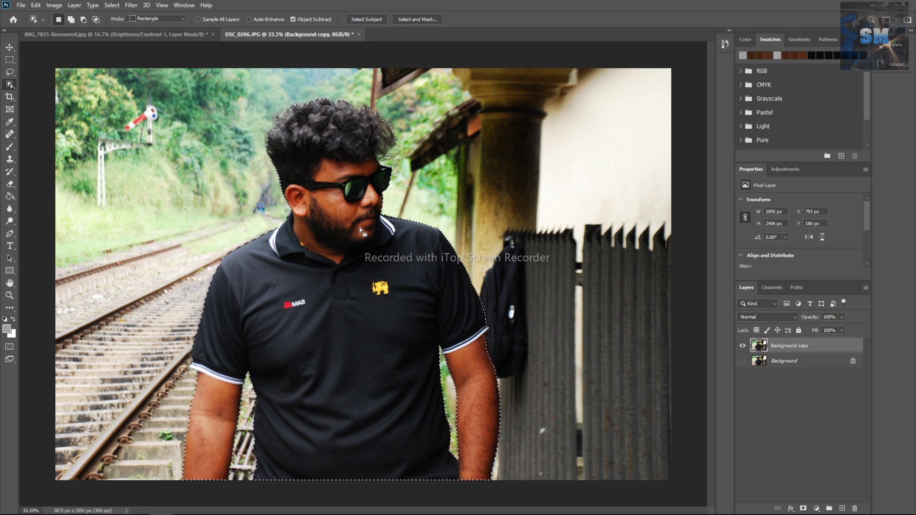
- Invert the selection so it covers the scene behind the man, and feather its edge by 0.1 pixels
right_click(379, 251)
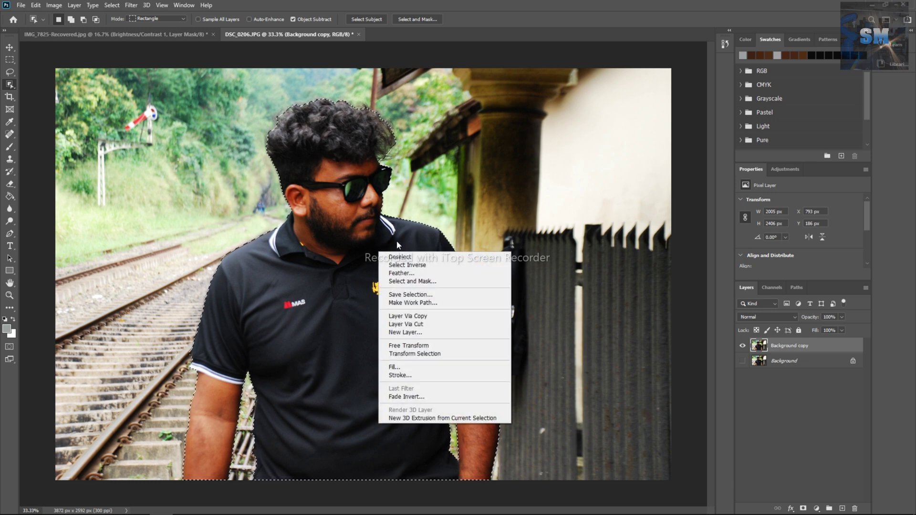
left_click(420, 266)
right_click(419, 264)
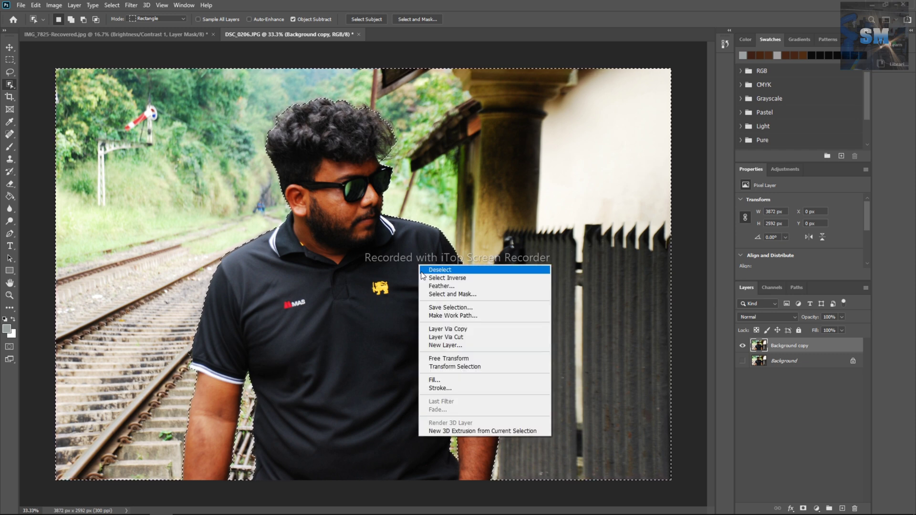
left_click(434, 286)
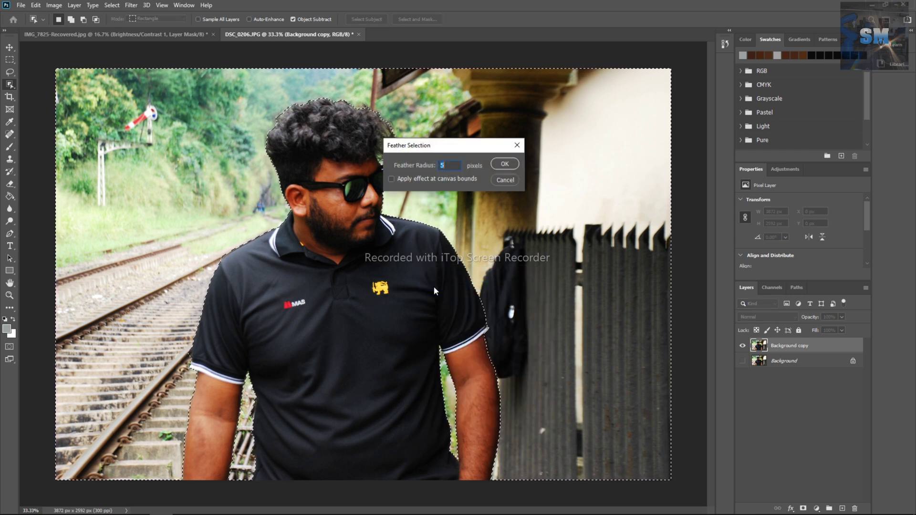
type("0")
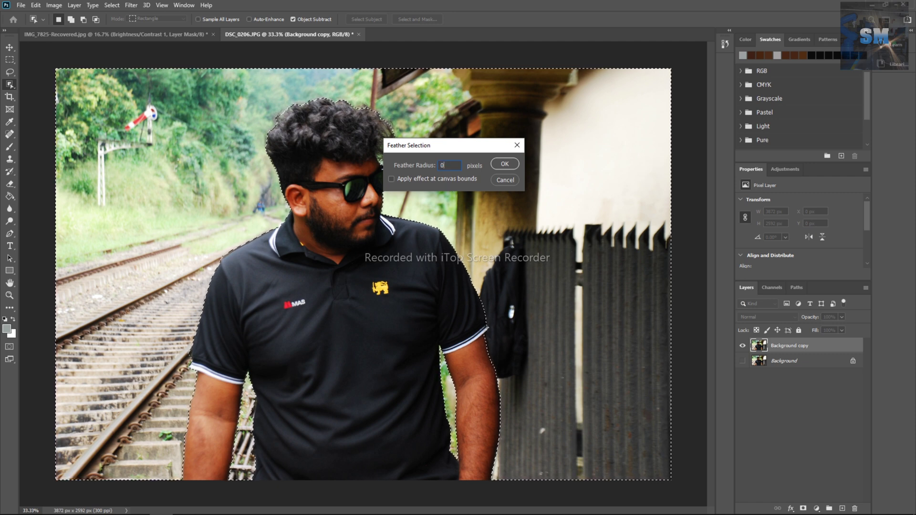
key("Return")
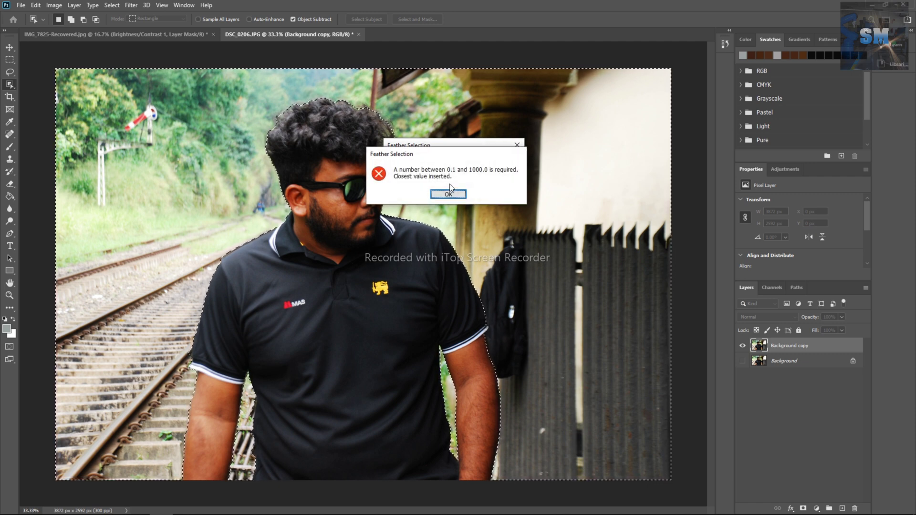
left_click(448, 194)
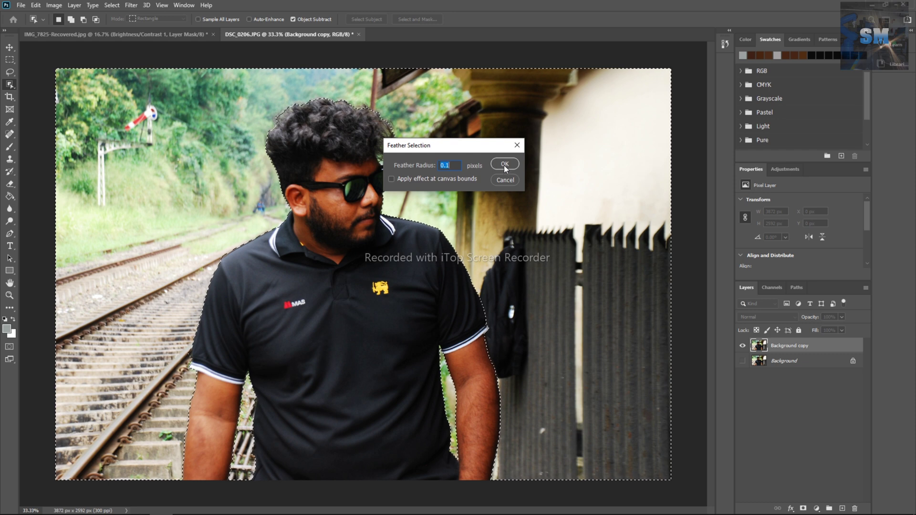
left_click(504, 165)
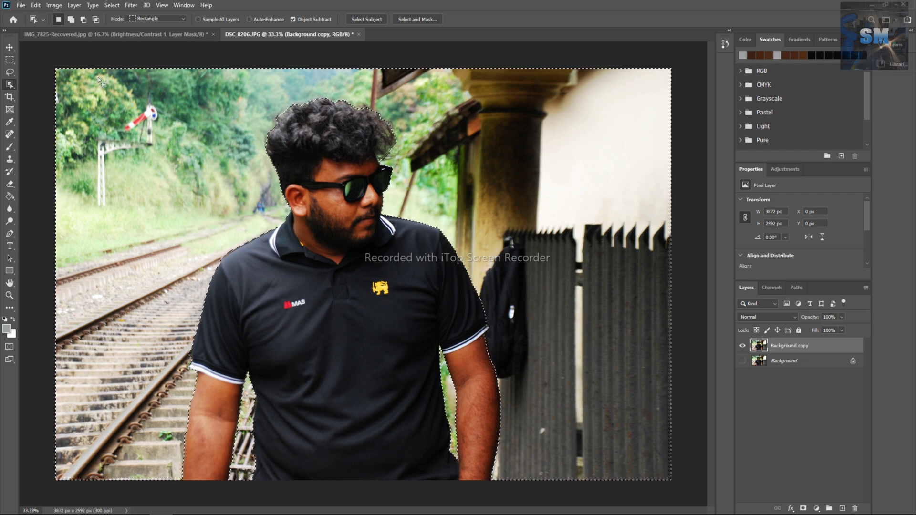
- Apply Lens Blur to the selected surroundings with an iris radius of 20 and specular highlight brightness of 17
left_click(130, 5)
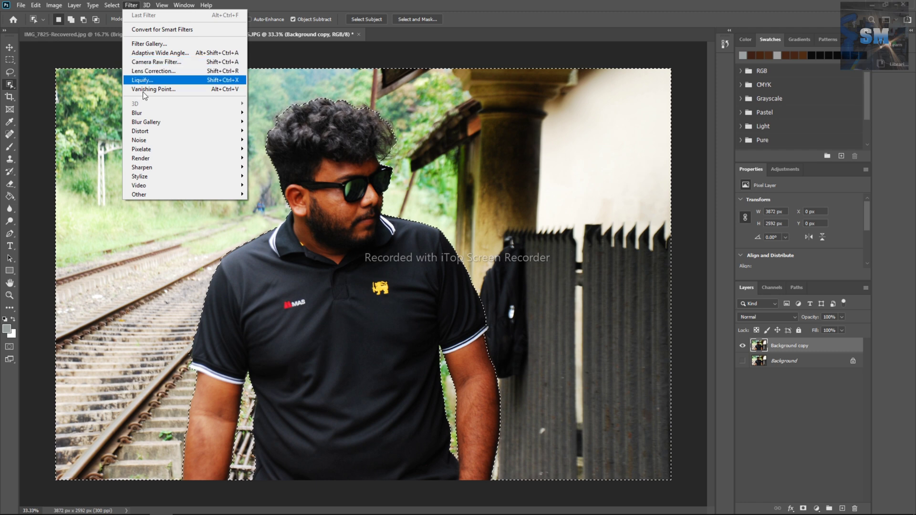
mouse_move(147, 133)
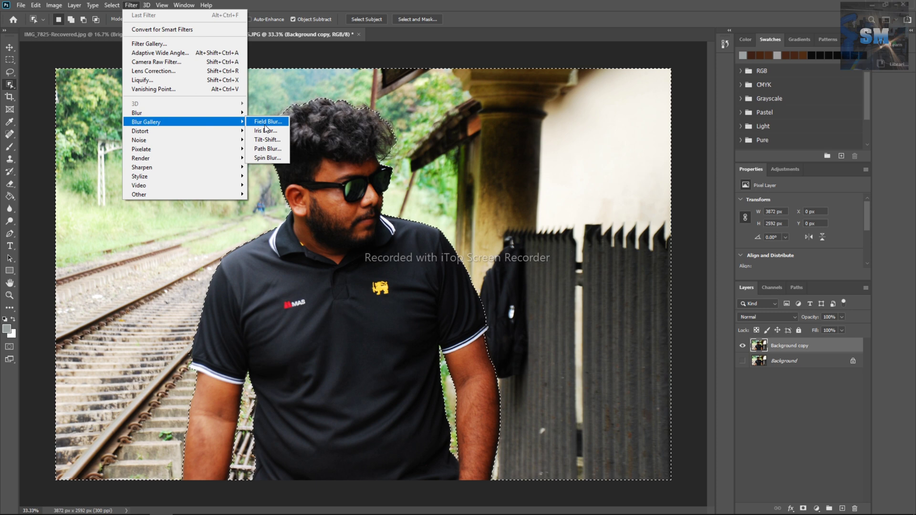
mouse_move(223, 114)
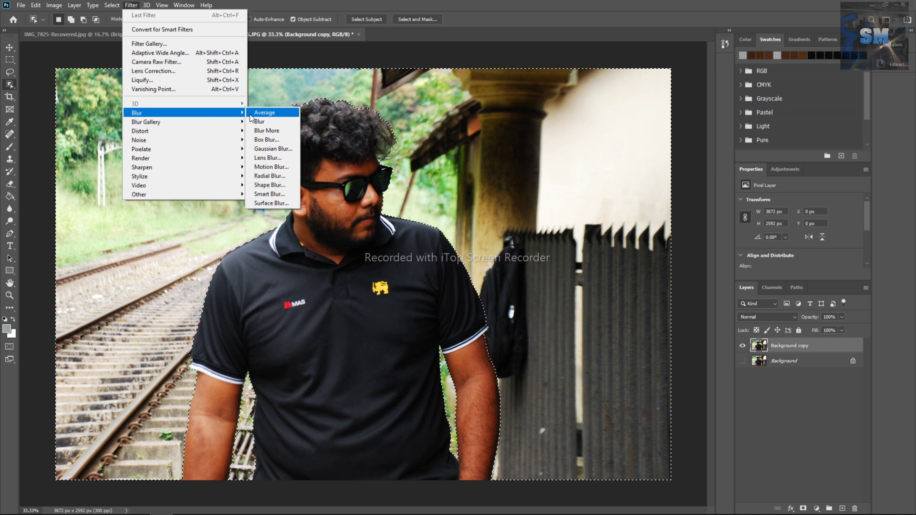
left_click(263, 159)
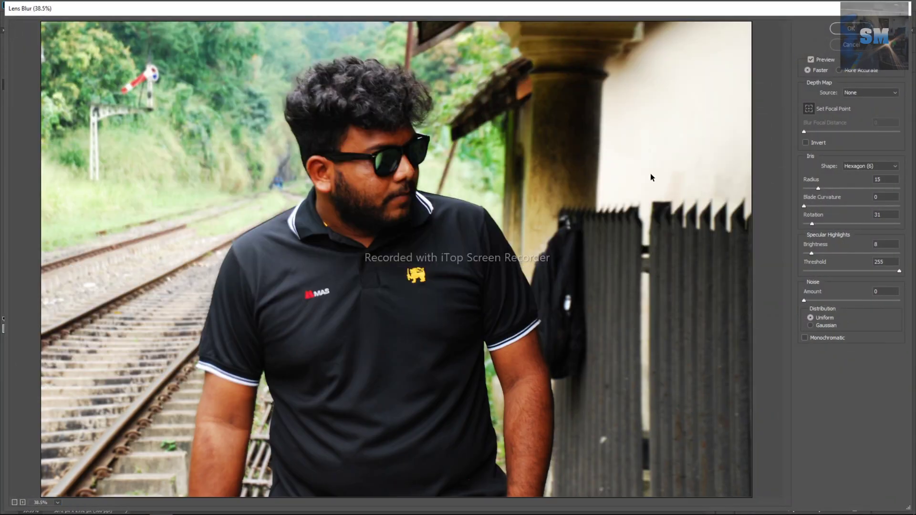
left_click_drag(827, 251, 819, 253)
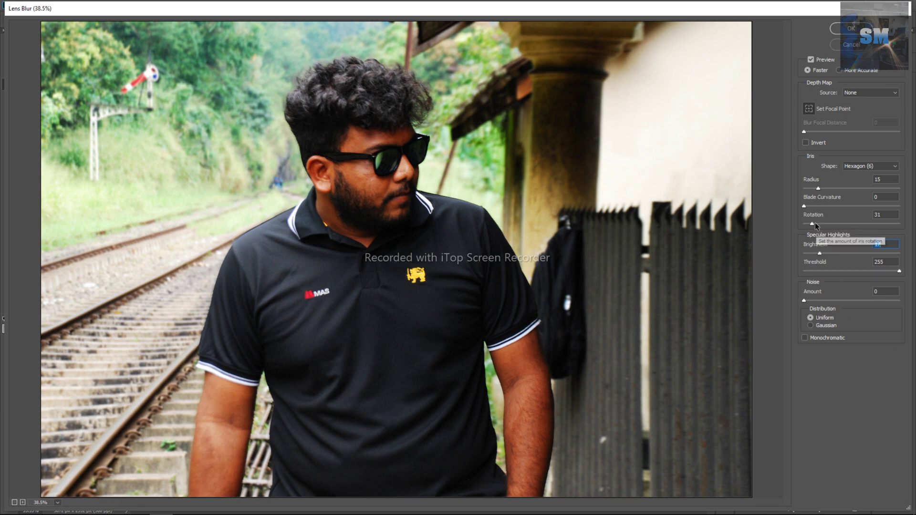
left_click(823, 188)
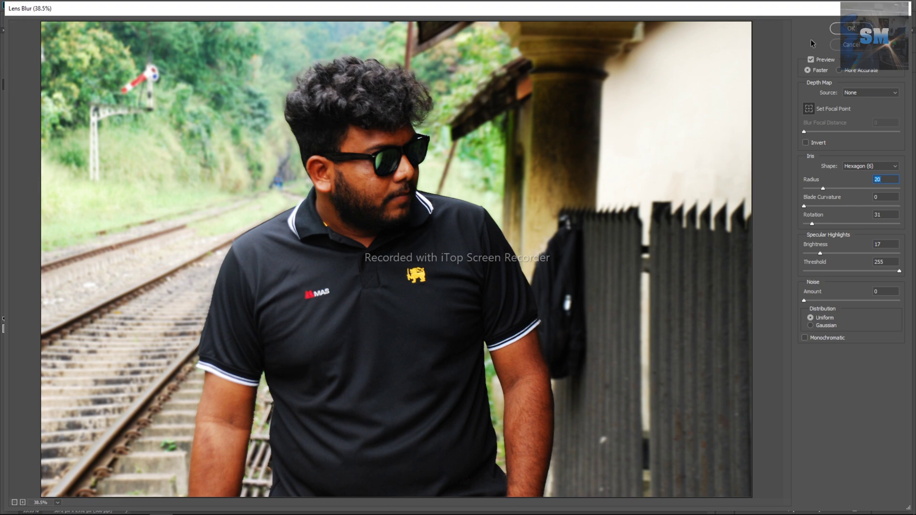
left_click(845, 29)
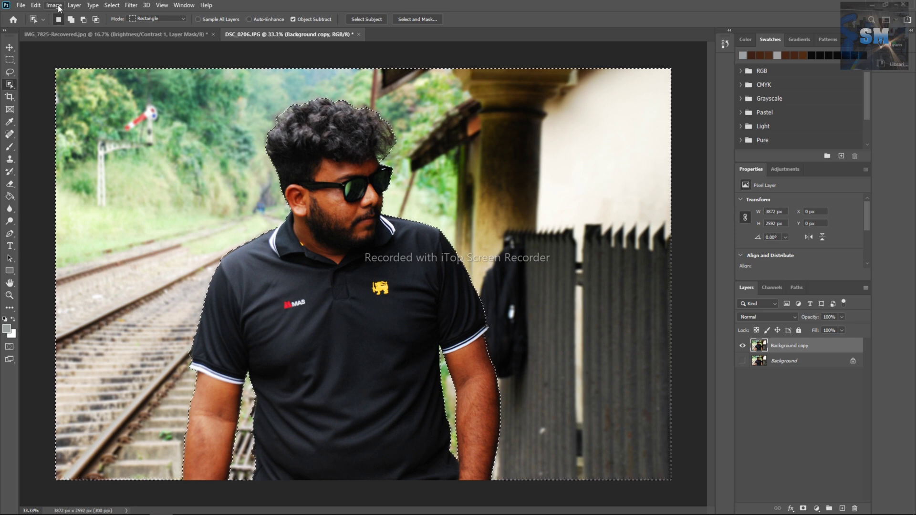
- Open the Camera Raw filter for the layer and set Exposure +0.25, Contrast -7, Highlights -54 and Shadows +23
left_click(131, 5)
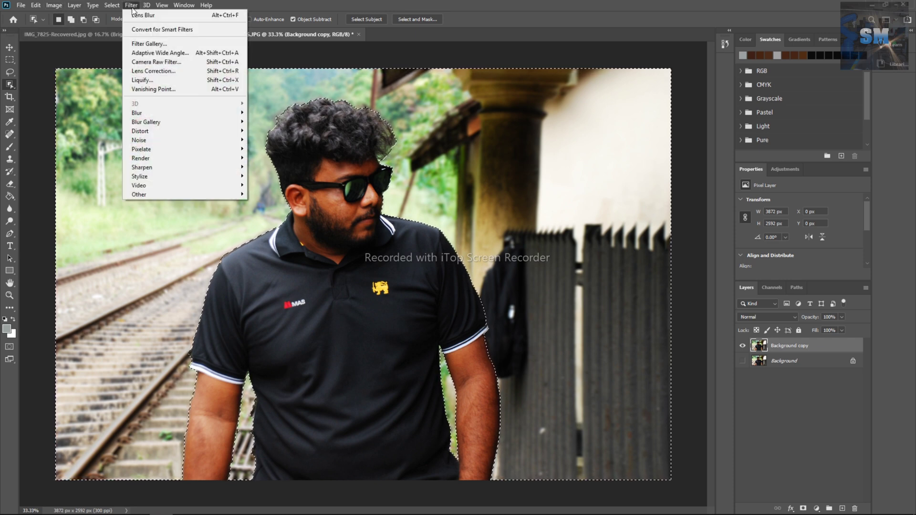
left_click(136, 63)
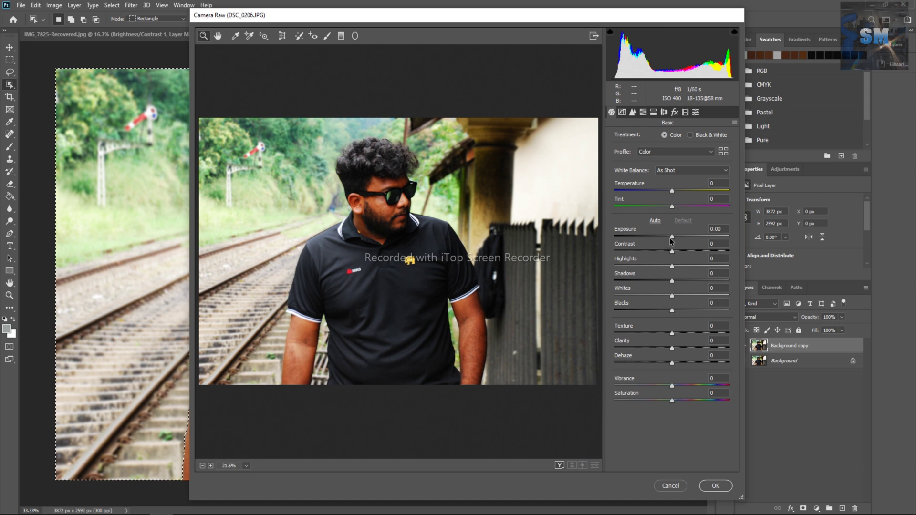
left_click_drag(673, 235, 668, 251)
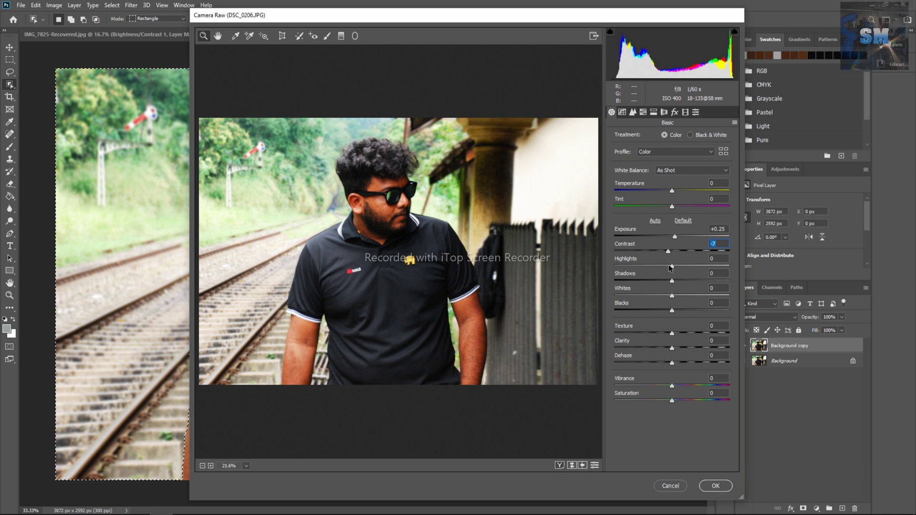
left_click_drag(671, 266, 686, 279)
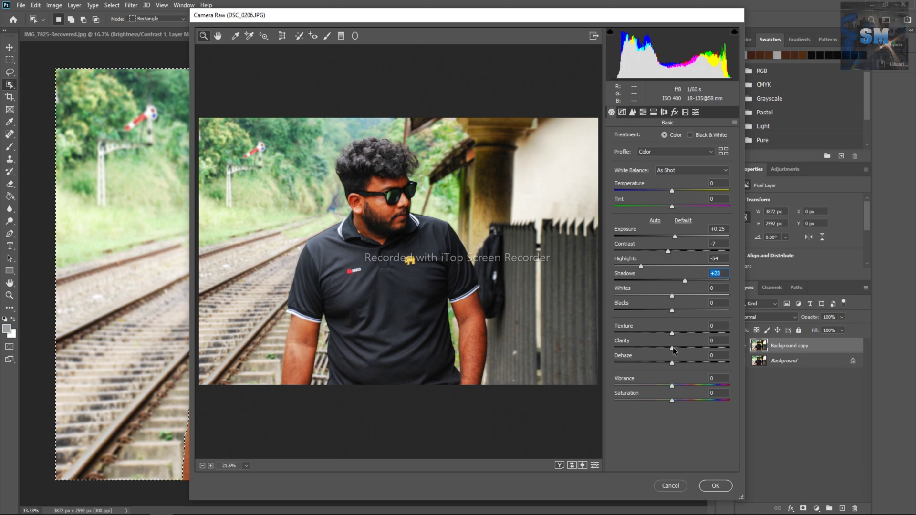
- Apply Camera Raw's automatic tone adjustments and set Clarity to about +3
left_click_drag(673, 347, 675, 348)
key("ctrl+u")
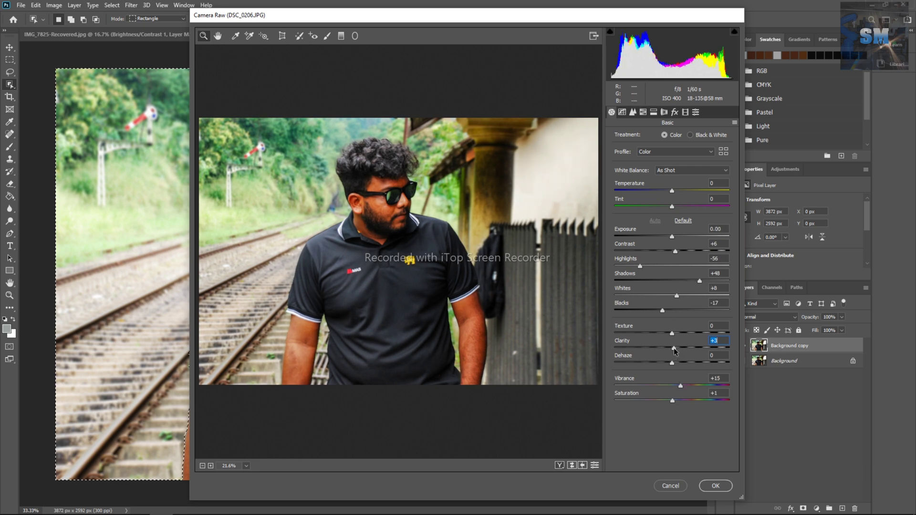
left_click_drag(675, 348, 674, 348)
- In the HSL adjustments, set the Oranges hue to +16 and lower the Yellows hue
left_click(654, 113)
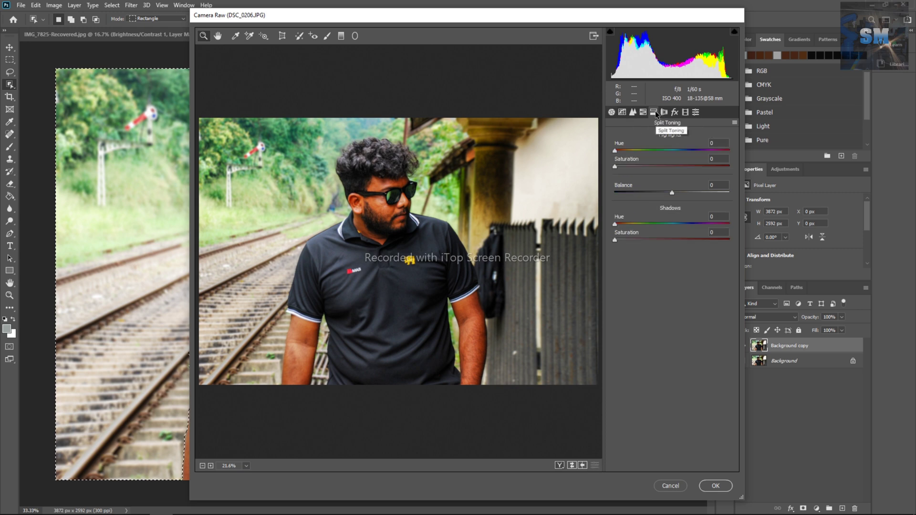
left_click(643, 113)
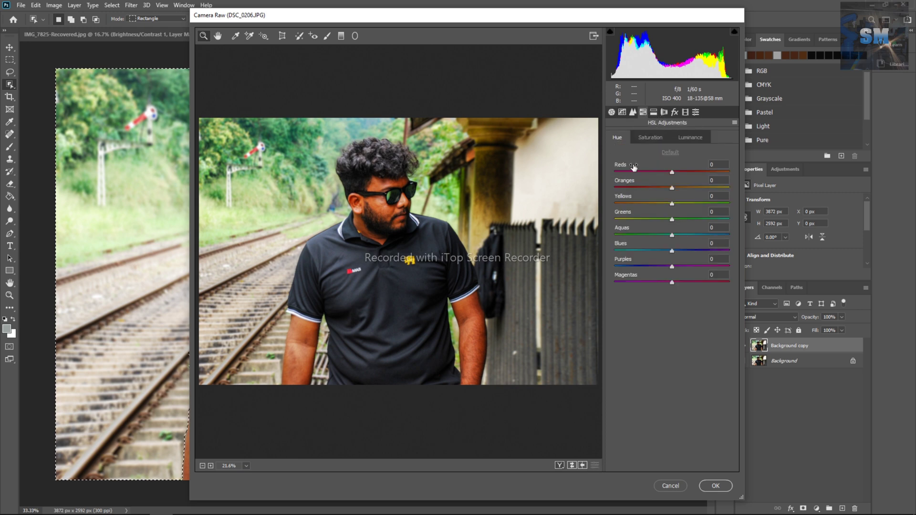
left_click(655, 138)
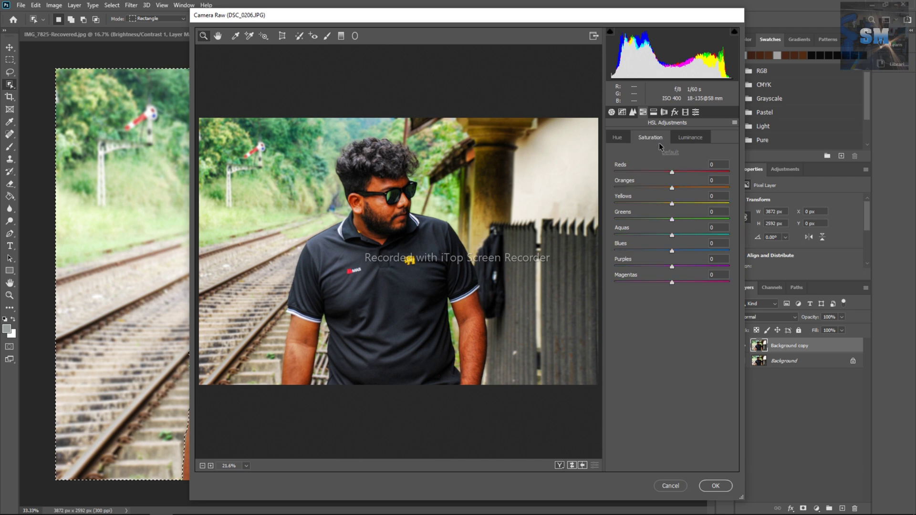
left_click(625, 139)
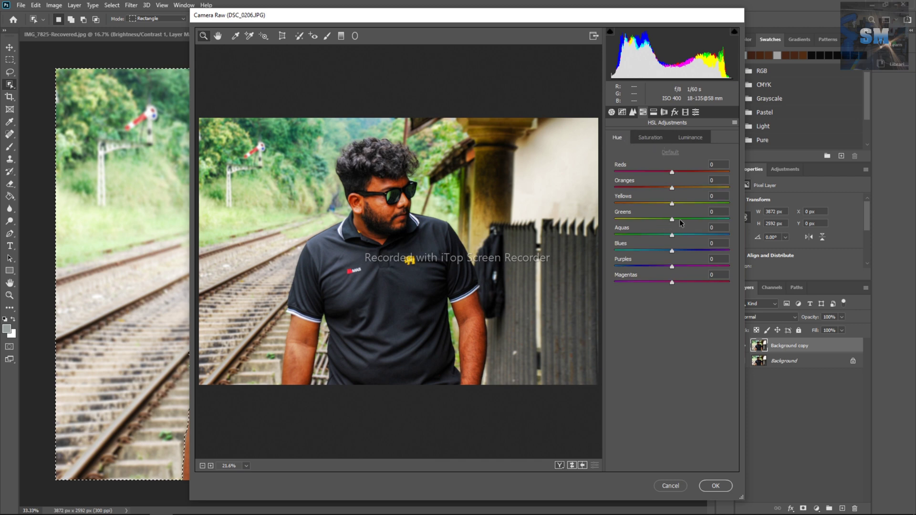
left_click_drag(674, 188, 658, 204)
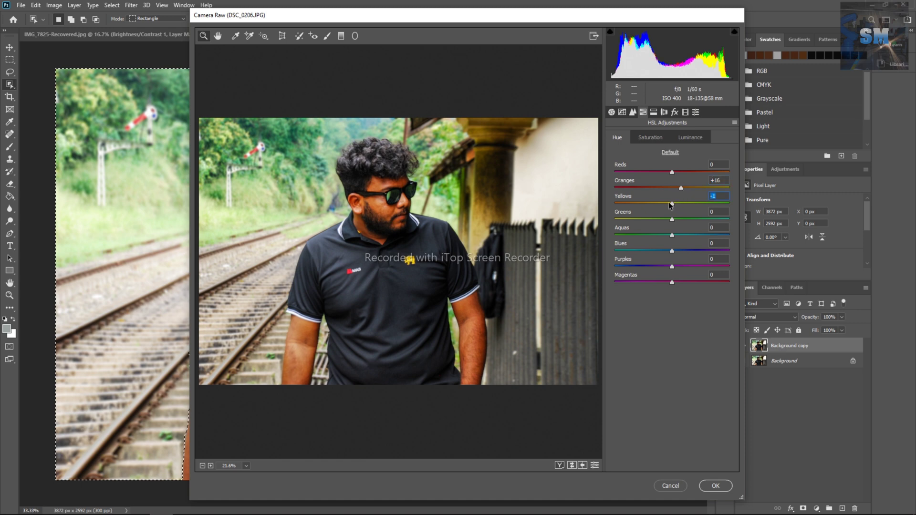
- Set the HSL saturation to +12 for Oranges and +28 for Yellows, and the Yellows luminance to +27
left_click(652, 139)
left_click_drag(674, 189, 689, 202)
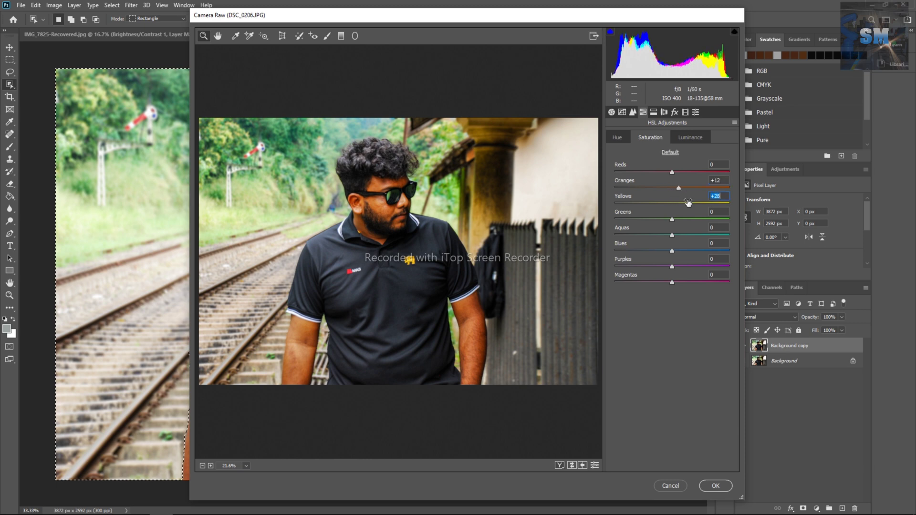
left_click(688, 138)
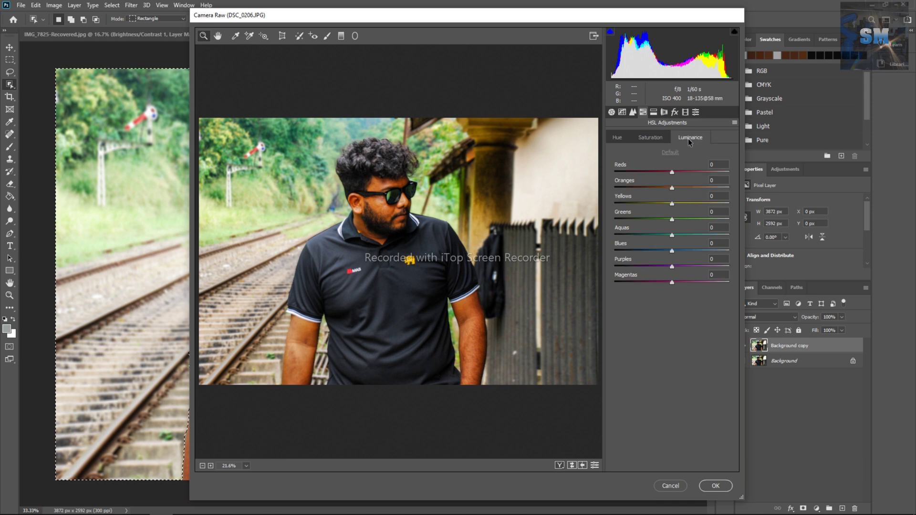
left_click(673, 204)
left_click_drag(672, 205, 689, 205)
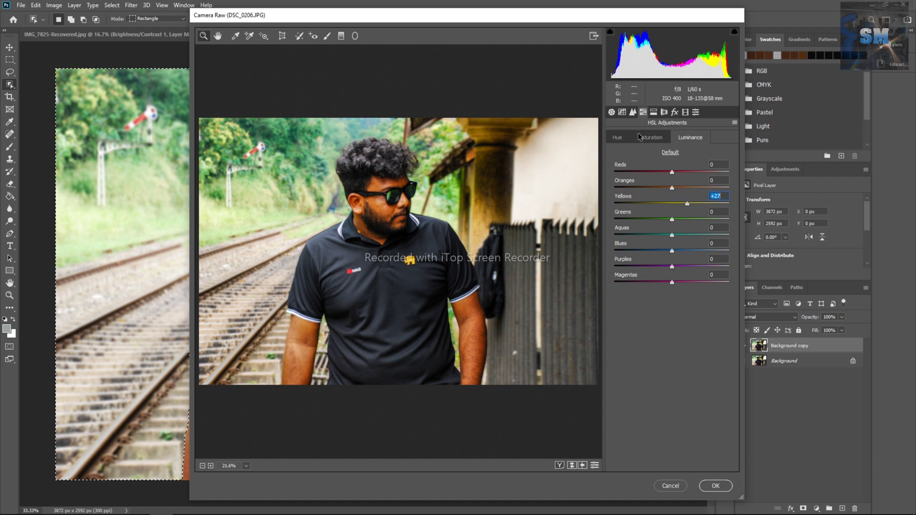
- Adjust the parametric tone curve to Highlights -18, Lights +27, Darks -10 and Shadows -28
left_click(622, 112)
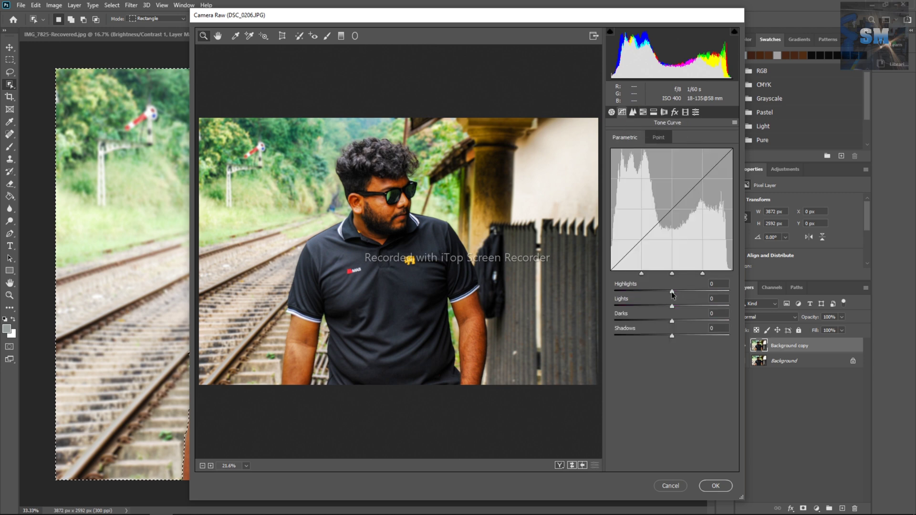
left_click_drag(670, 292, 660, 291)
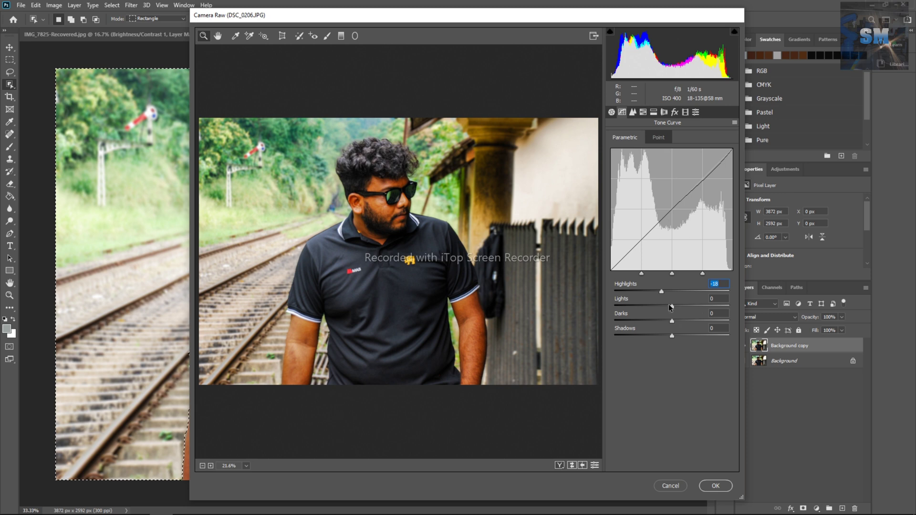
left_click_drag(673, 319, 669, 323)
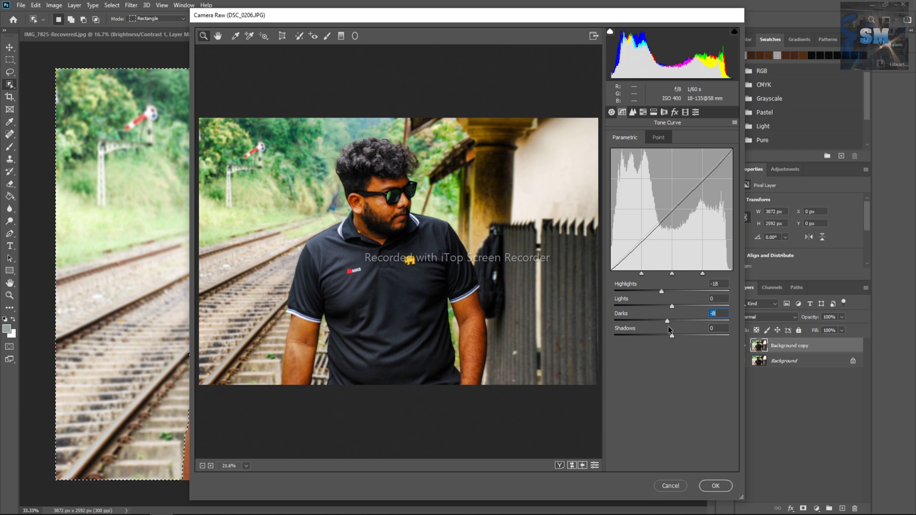
left_click_drag(669, 327, 668, 328)
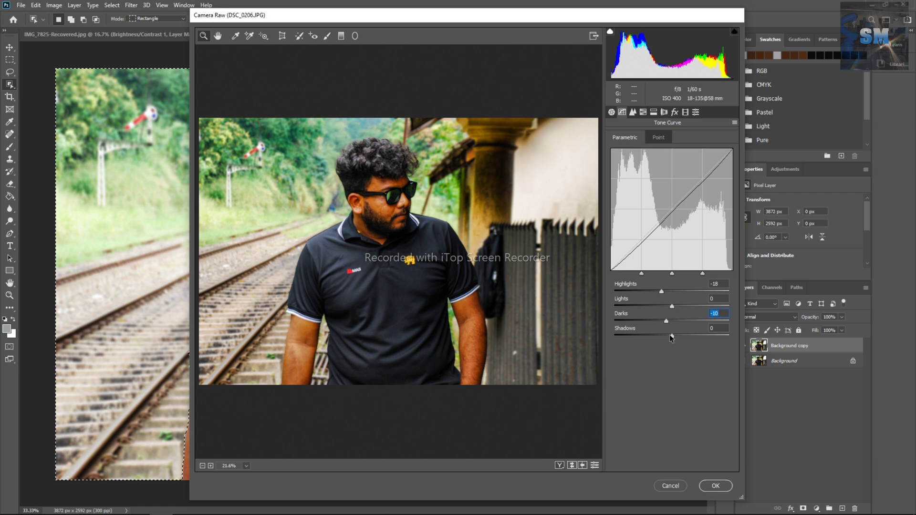
left_click_drag(669, 334, 686, 307)
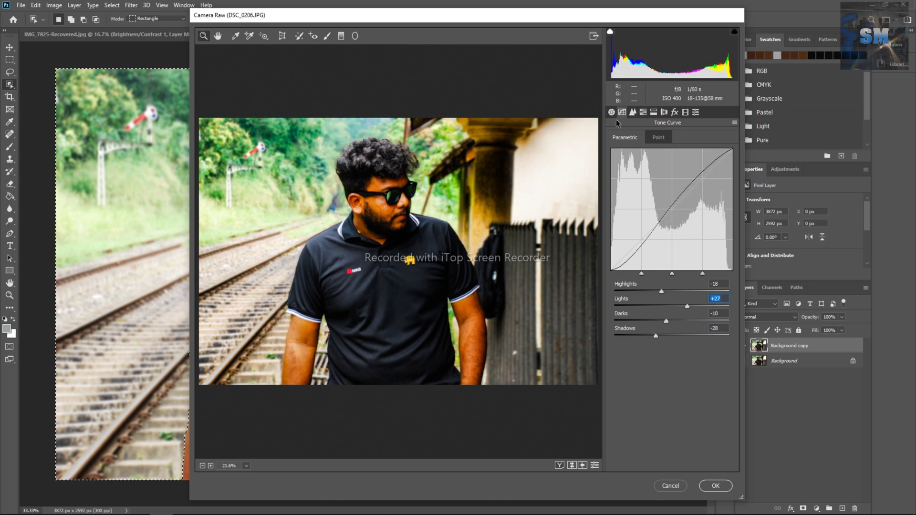
- Set the HSL hue to +49 for Oranges, -46 for Yellows and -43 for Greens
left_click(644, 112)
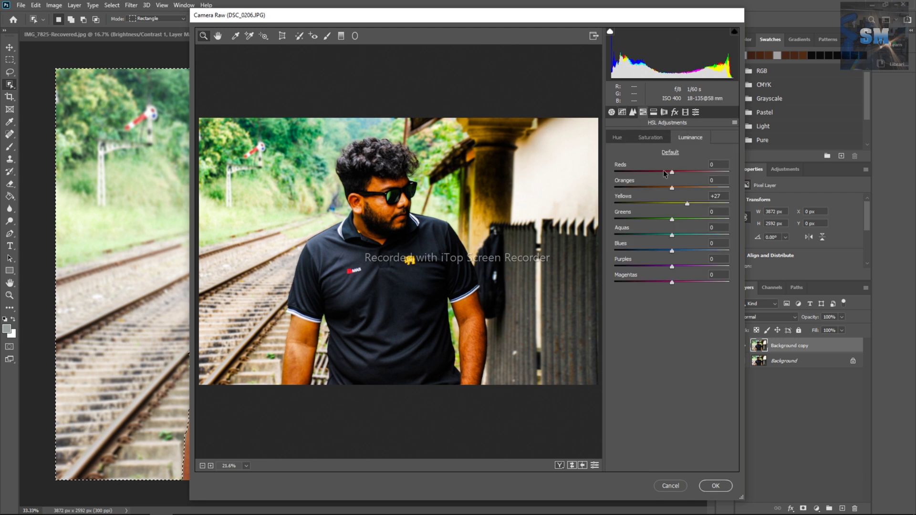
left_click(651, 137)
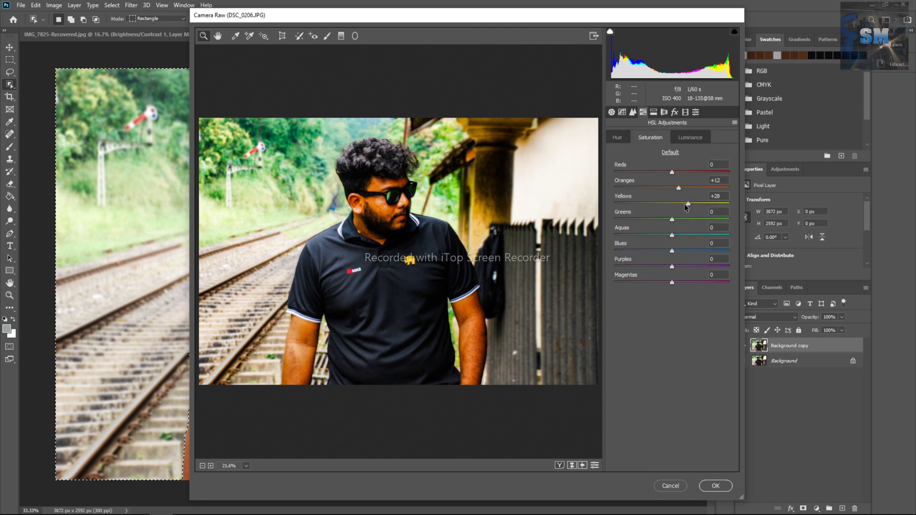
left_click(682, 138)
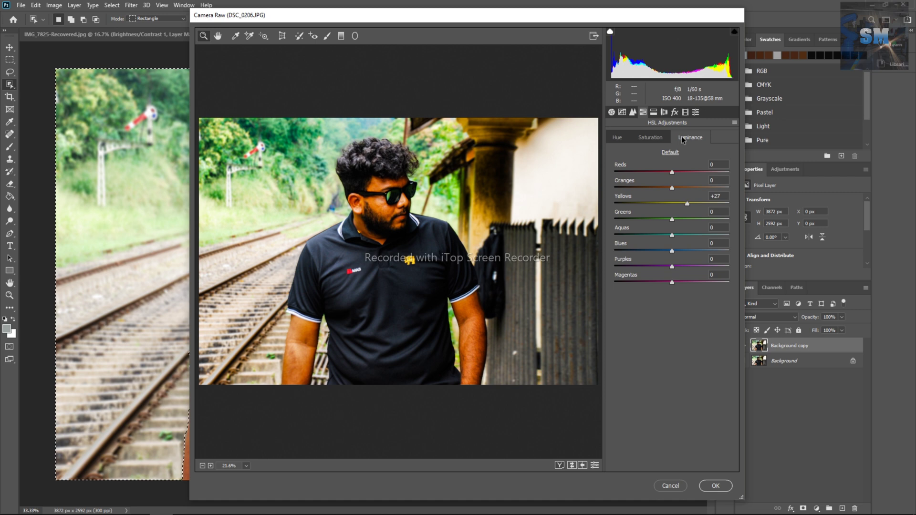
left_click(617, 138)
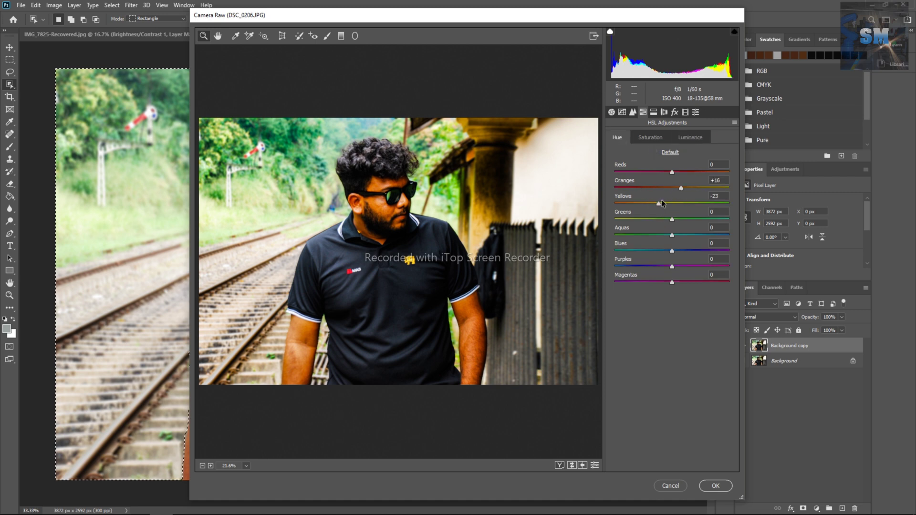
left_click_drag(662, 203, 657, 206)
left_click_drag(678, 184, 698, 188)
left_click_drag(672, 220, 665, 220)
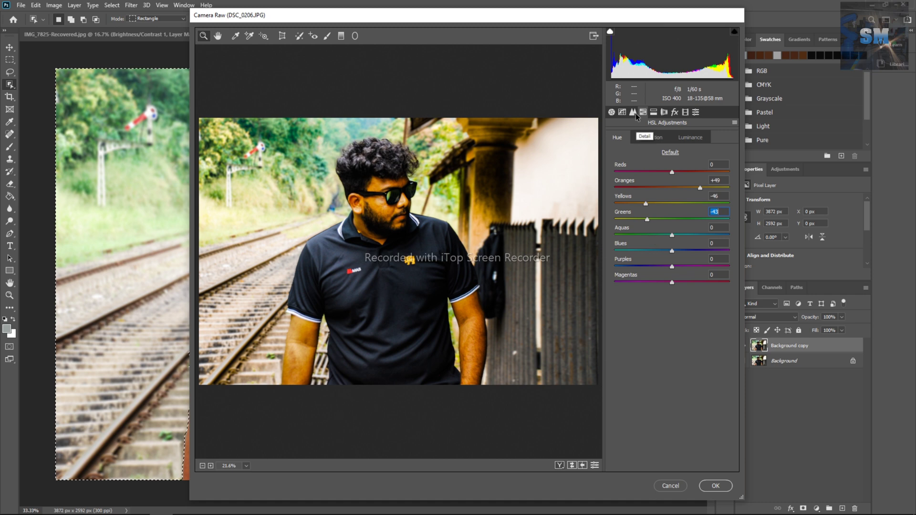
- Lower the parametric tone curve's Darks to -20 and Shadows to -33, and apply the Camera Raw filter
left_click(623, 112)
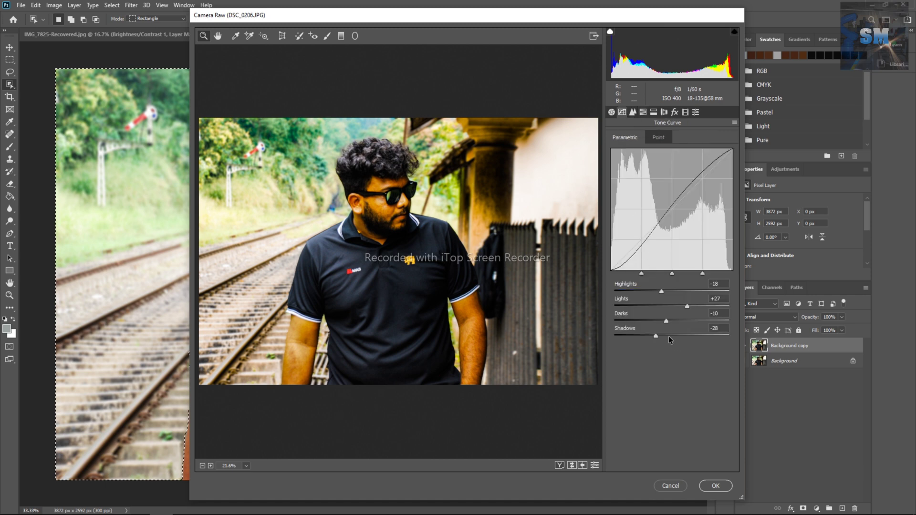
left_click(665, 320)
left_click_drag(665, 319, 653, 334)
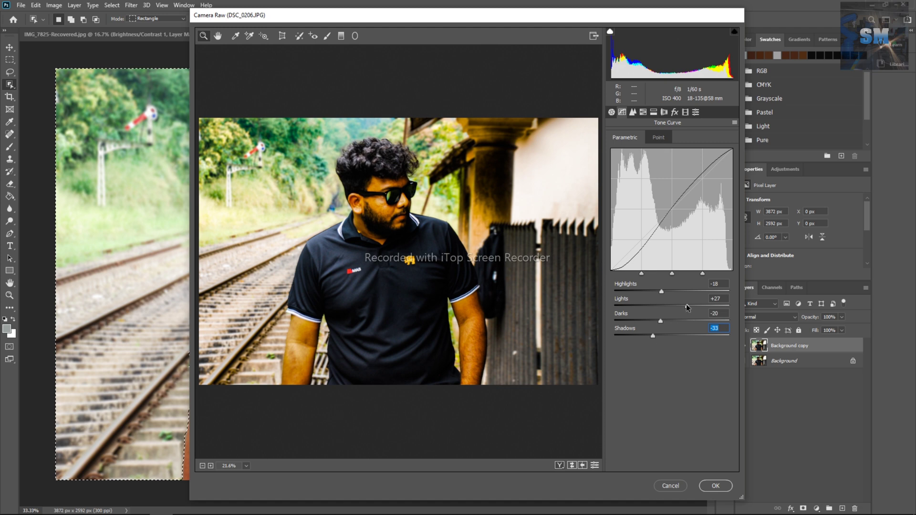
left_click_drag(687, 306, 687, 307)
left_click(716, 486)
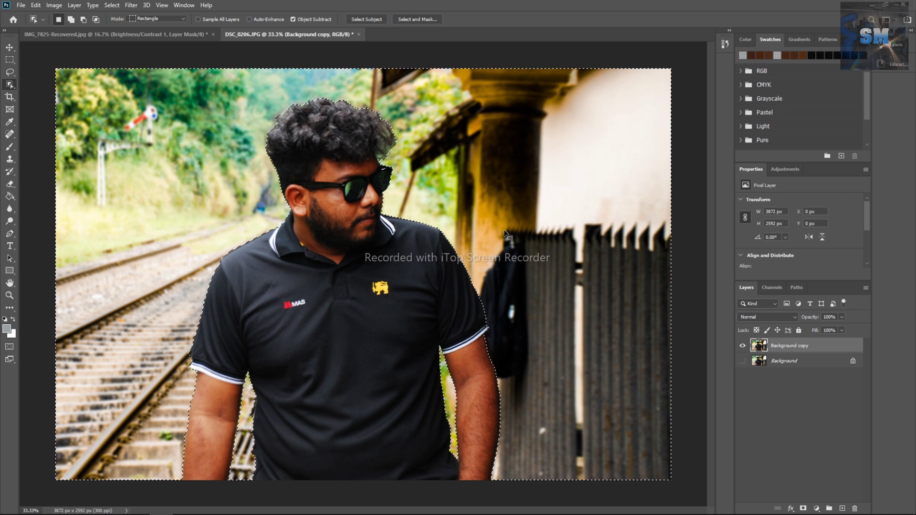
- Clear the active selection around the background and leave the image uncropped
key("ctrl+d")
key("c")
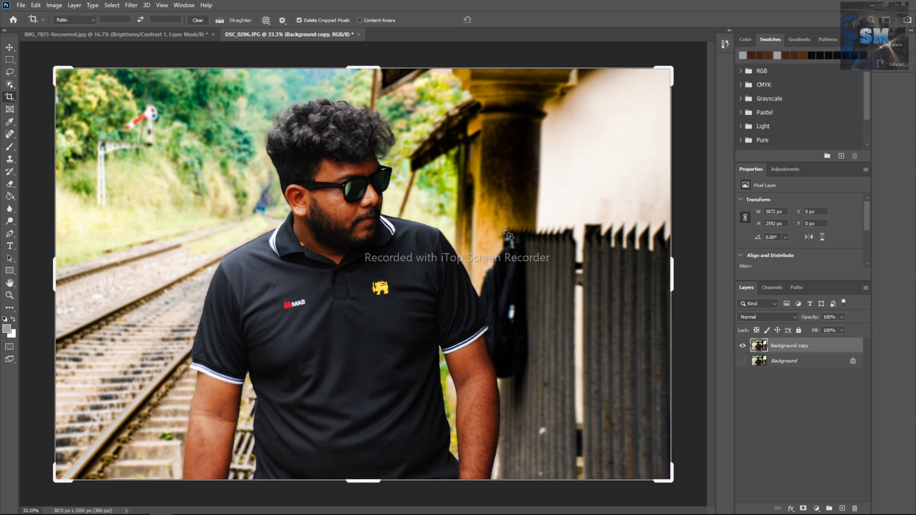
key("Escape")
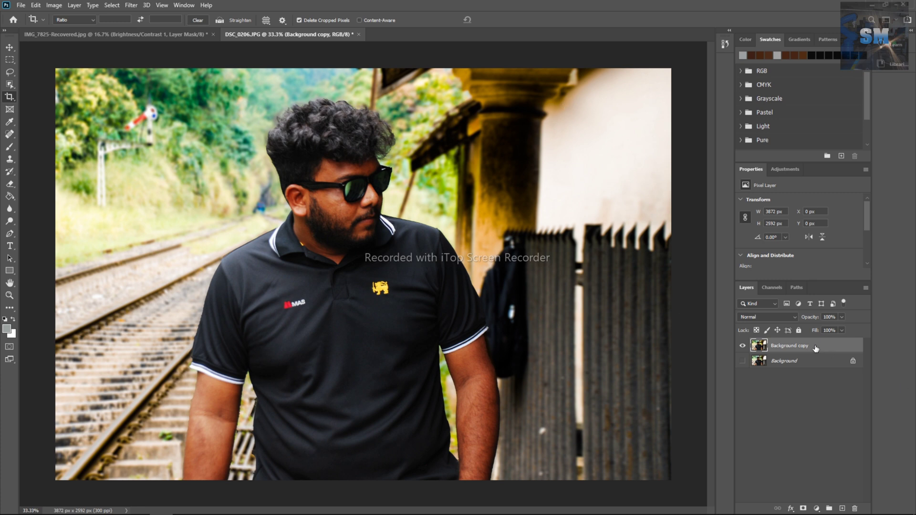
- Duplicate the Background copy layer, set the duplicate's blend mode to Vivid Light and invert its colours
left_click_drag(817, 347, 842, 508)
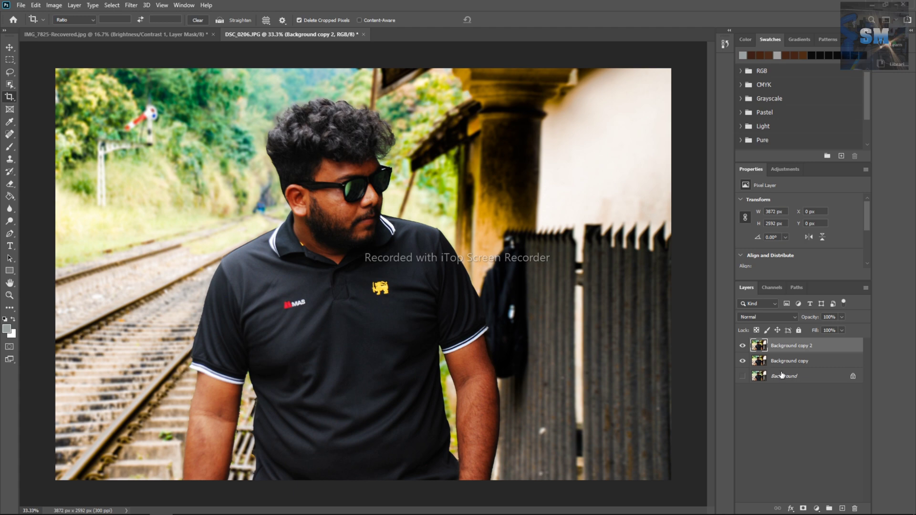
left_click(793, 316)
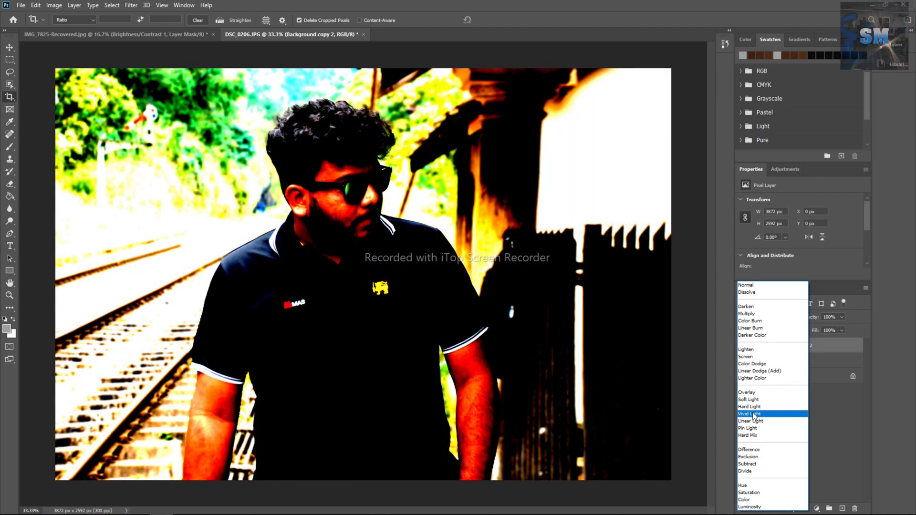
left_click(753, 415)
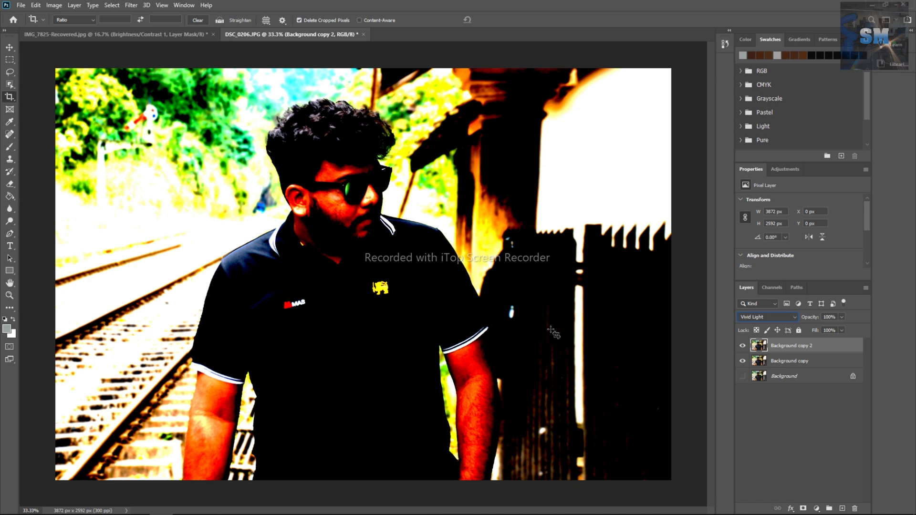
key("ctrl")
key("ctrl+i")
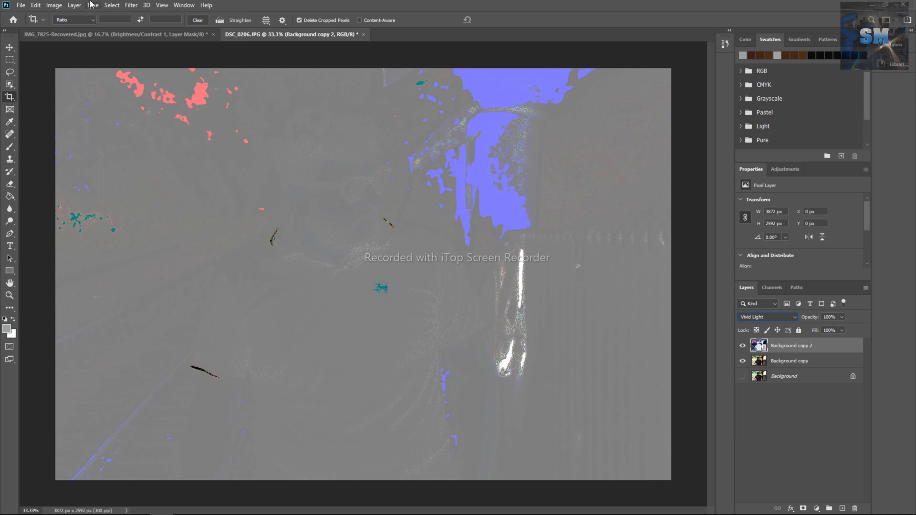
- Apply a High Pass filter with a radius of 10.0 pixels to the inverted Vivid Light layer
left_click(130, 5)
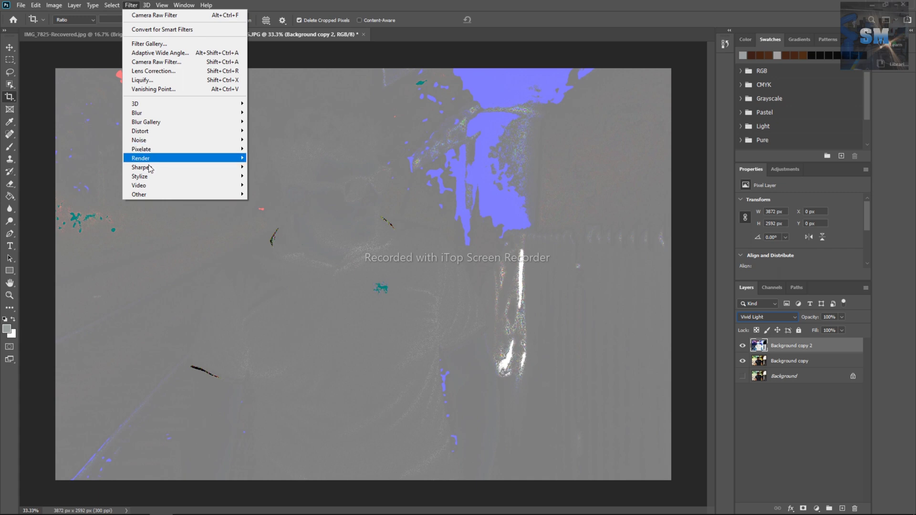
mouse_move(136, 196)
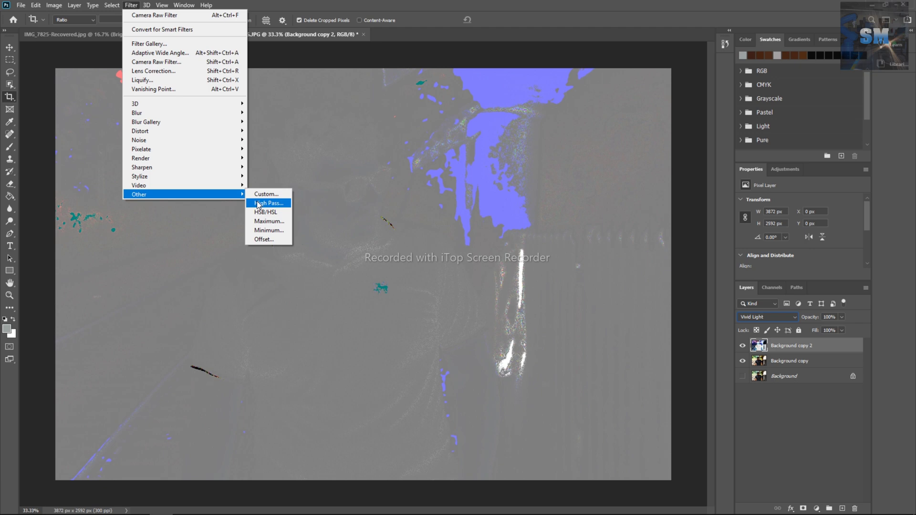
left_click(258, 204)
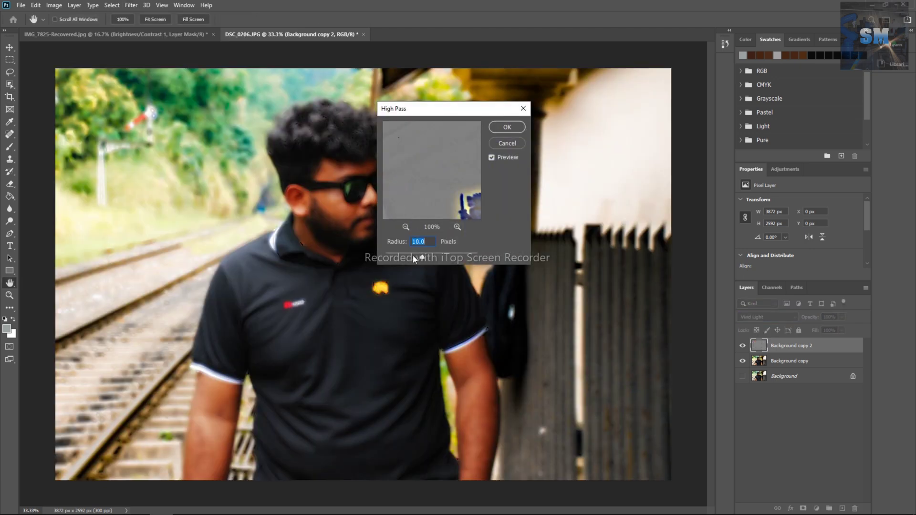
left_click_drag(418, 255, 416, 255)
left_click_drag(434, 110, 528, 151)
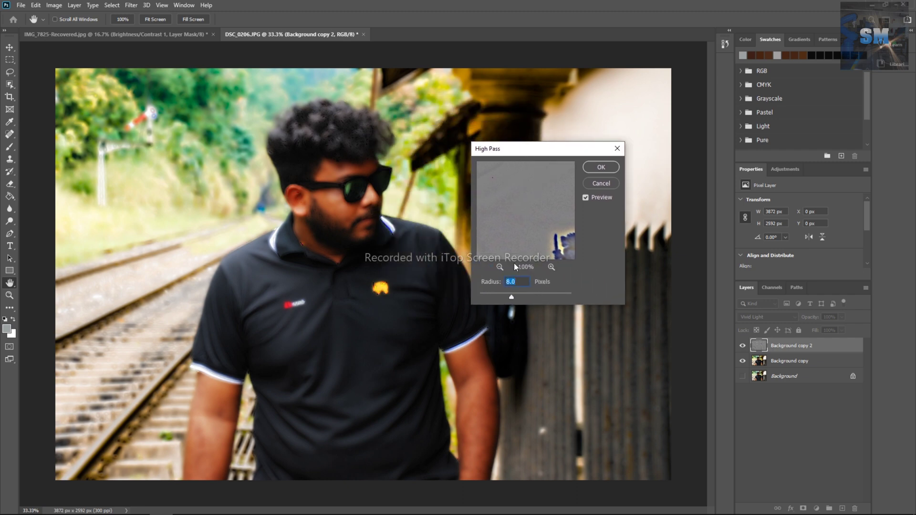
left_click(505, 293)
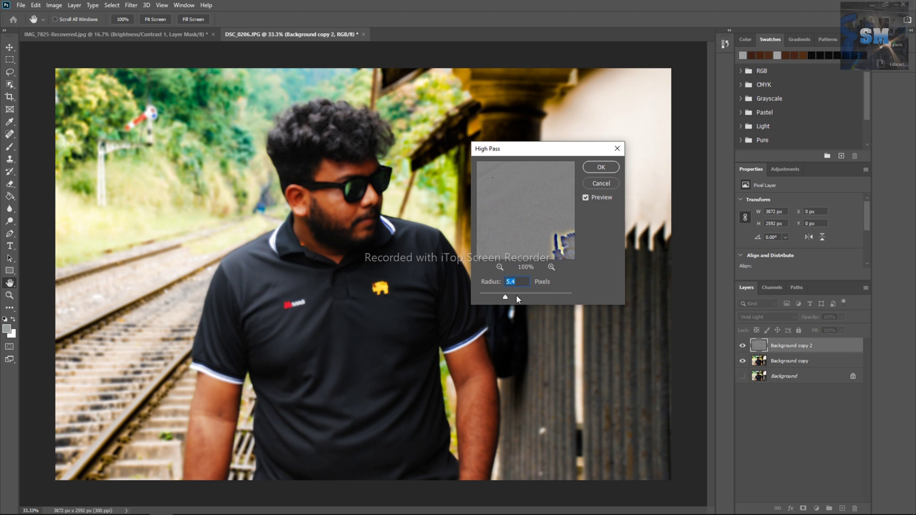
left_click(517, 297)
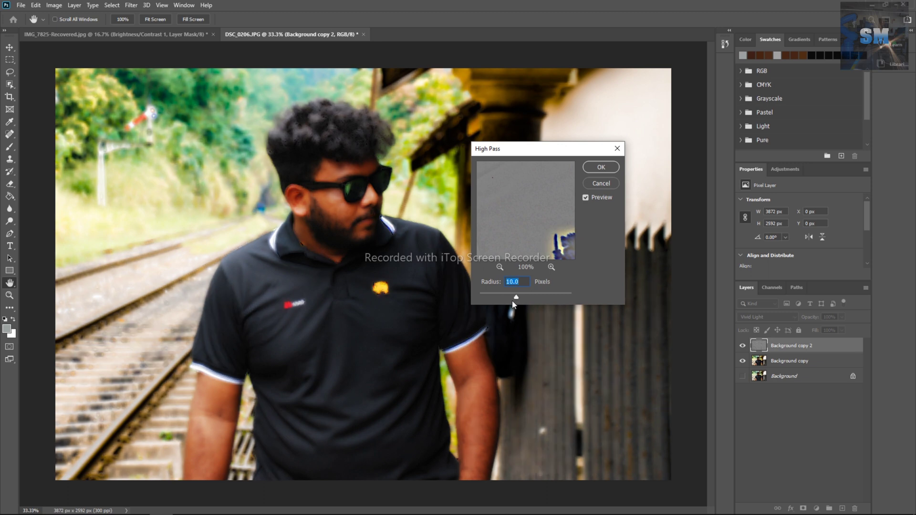
left_click_drag(516, 296, 521, 296)
left_click(513, 294)
left_click_drag(516, 294, 519, 293)
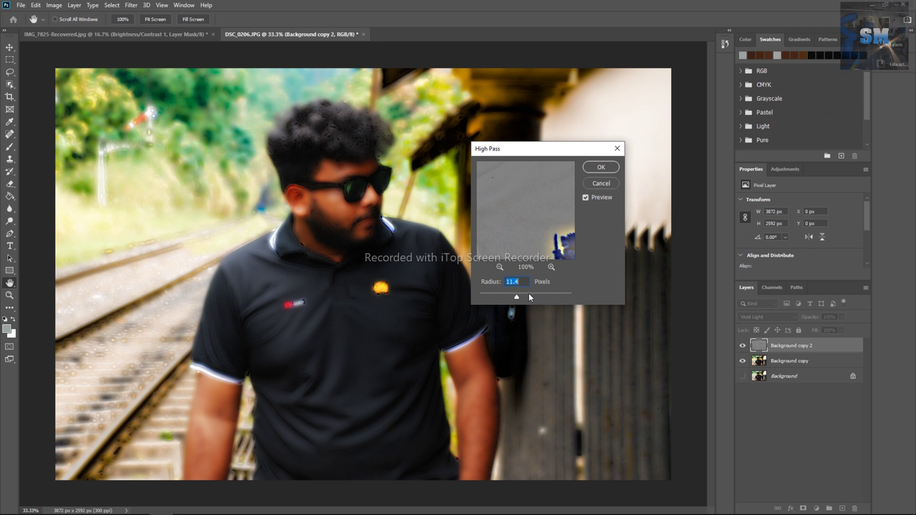
key("Up")
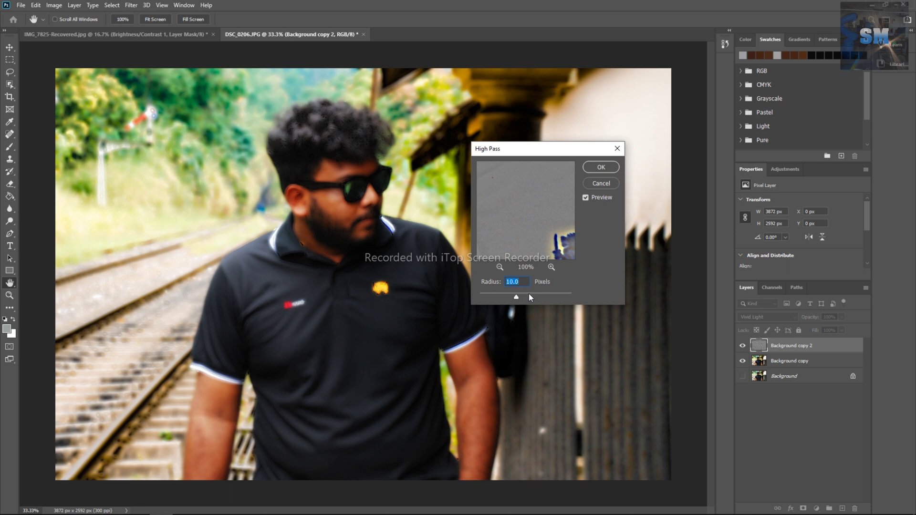
left_click(607, 167)
key("c")
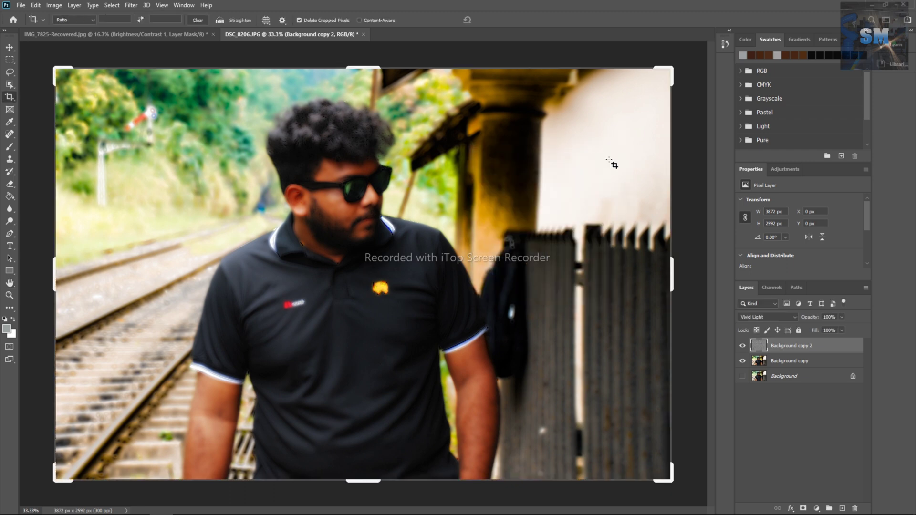
- Apply the basic Blur filter twice to the High Pass layer
left_click(130, 6)
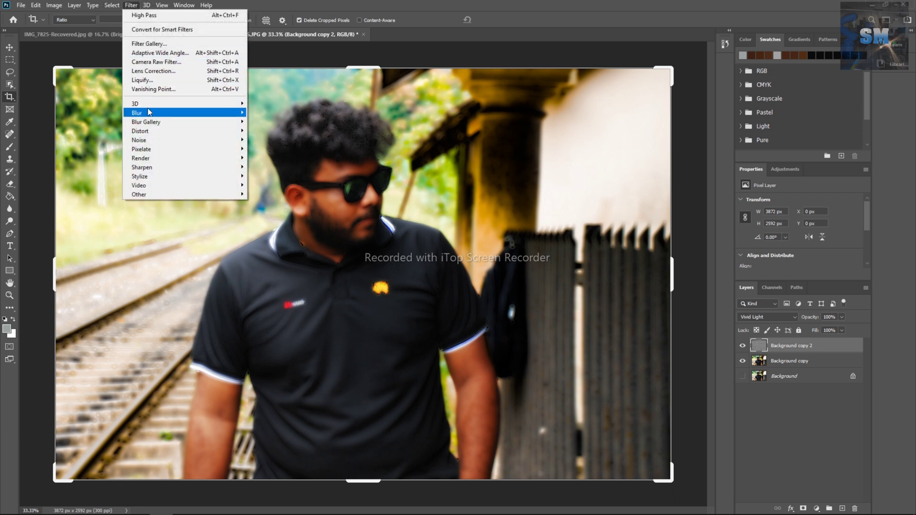
mouse_move(149, 112)
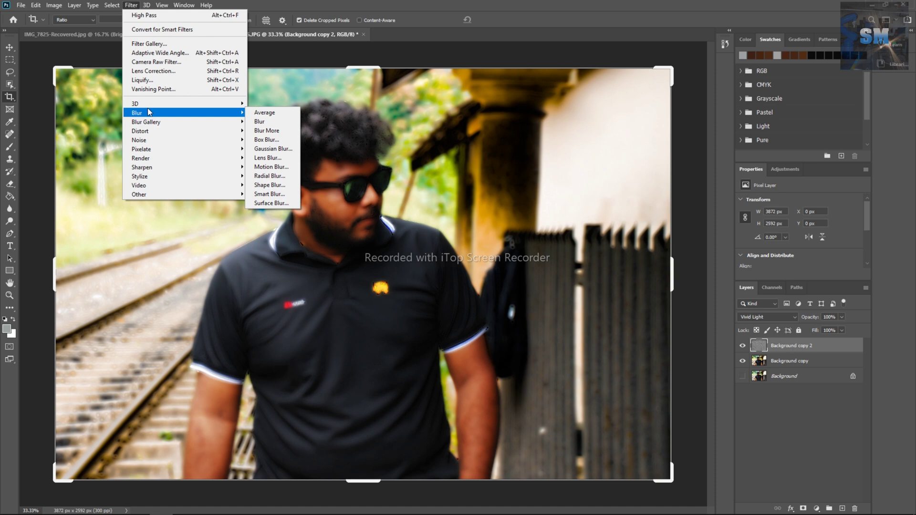
left_click(259, 123)
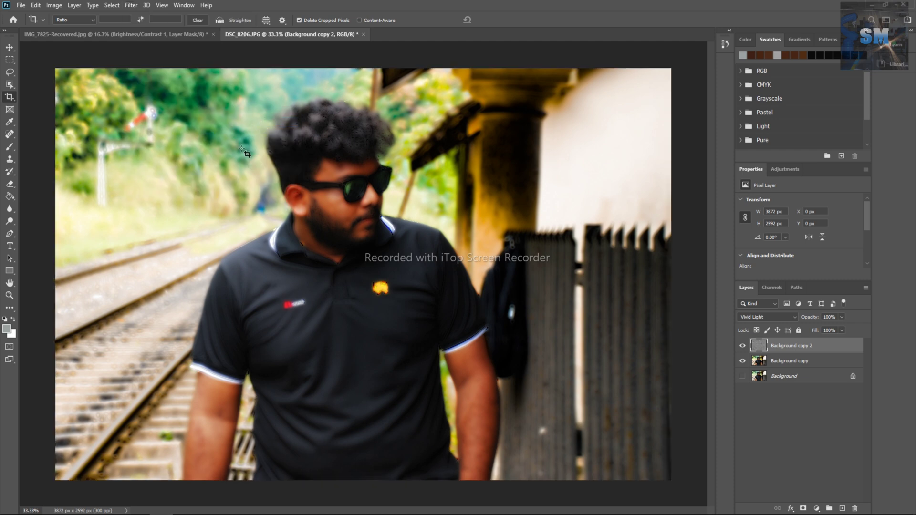
left_click(134, 7)
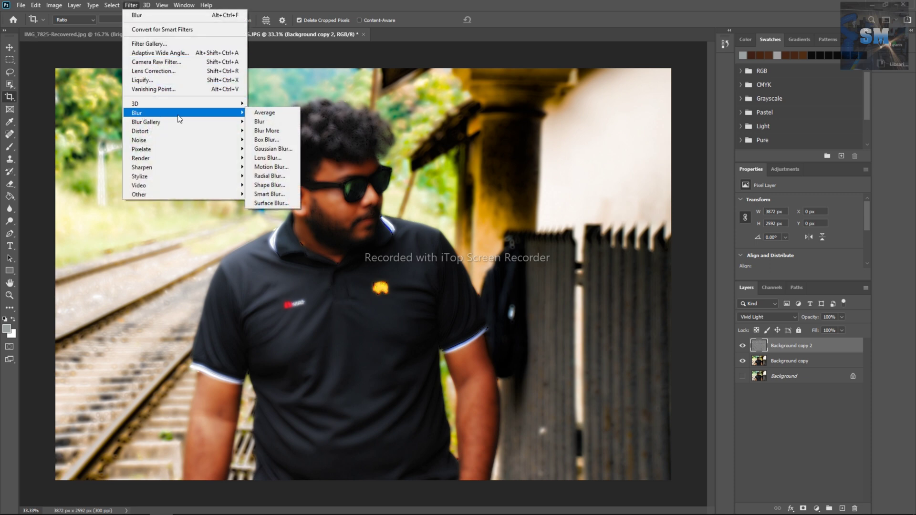
left_click(256, 123)
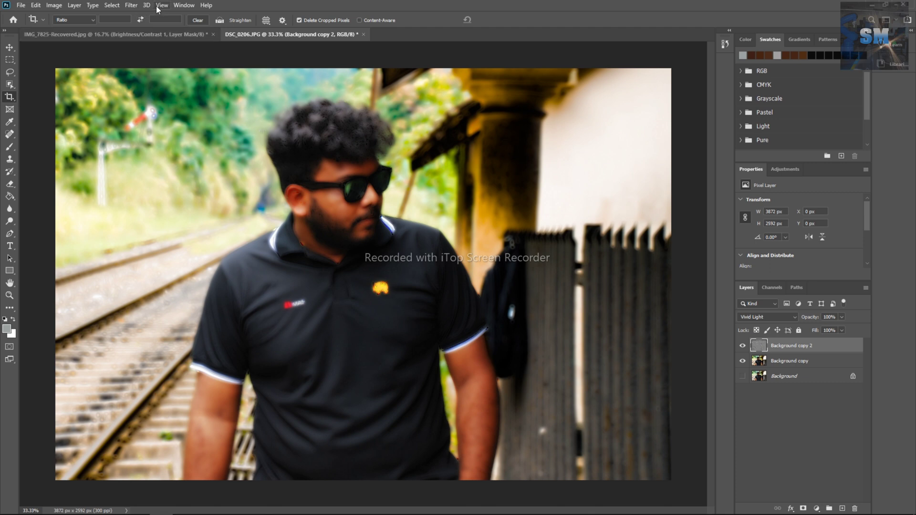
- Apply a Gaussian Blur with a radius of 6.1 pixels to the High Pass layer and leave the image uncropped
left_click(132, 5)
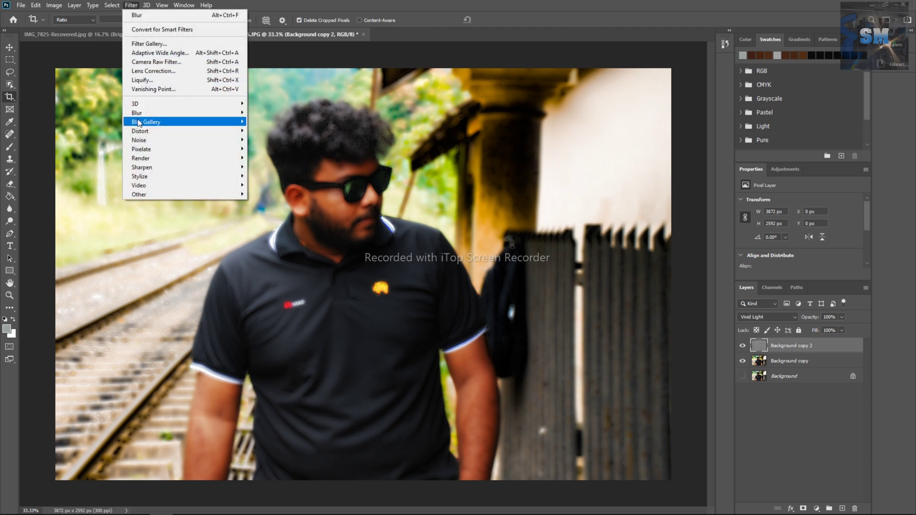
mouse_move(139, 114)
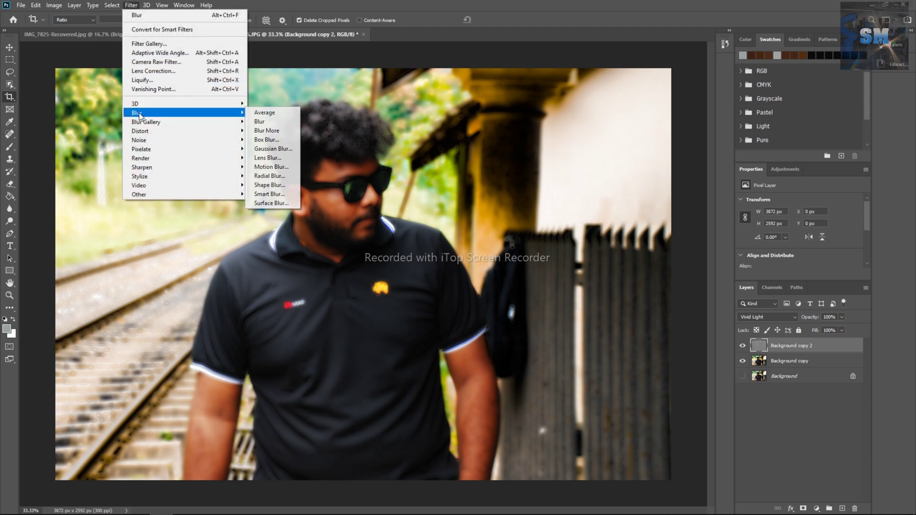
left_click(267, 149)
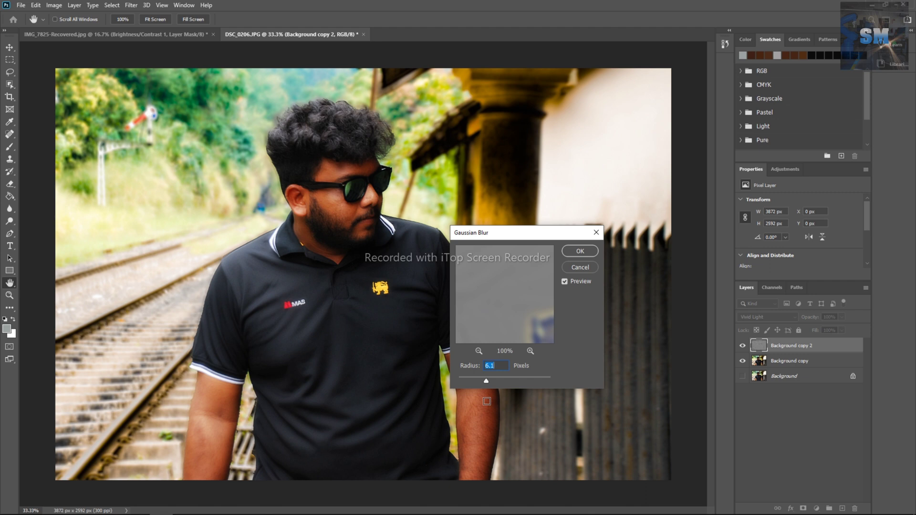
left_click(580, 252)
key("c")
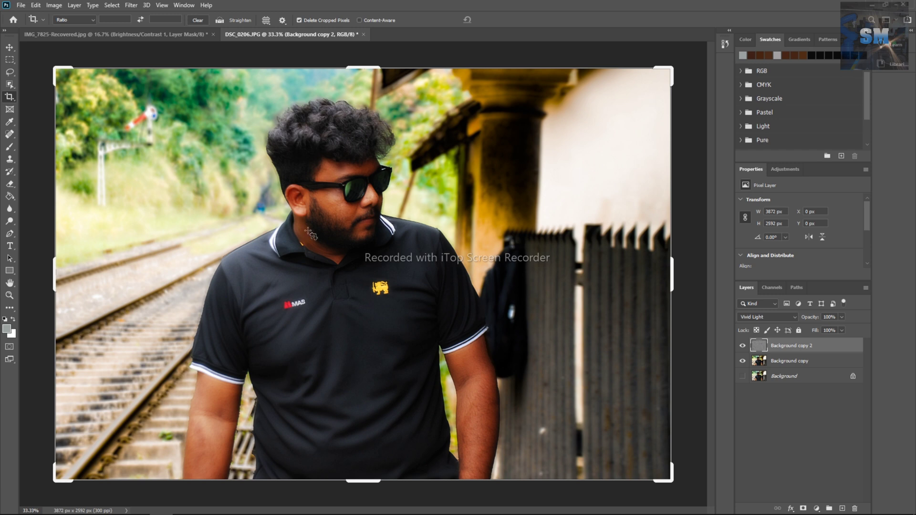
key("Escape")
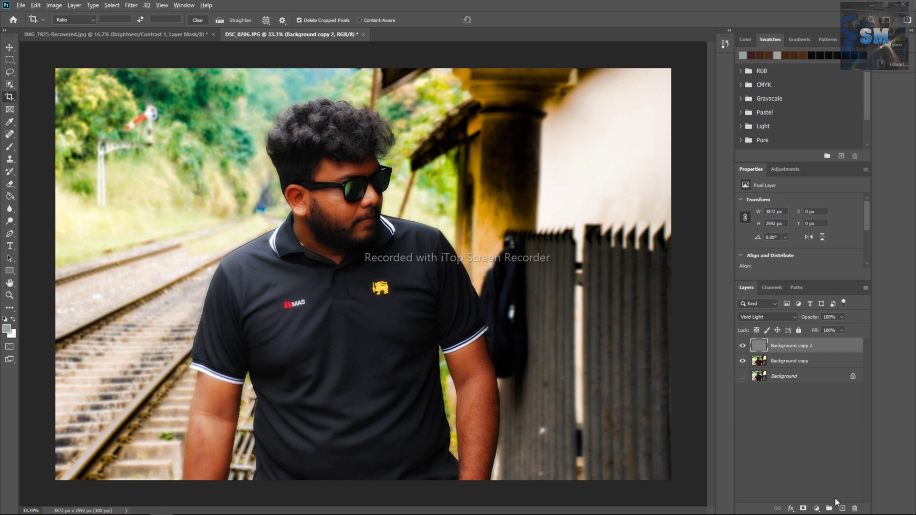
- Add a black layer mask to the Background copy 2 layer and set up a larger, harder brush with white as the foreground colour
left_click(804, 509, "alt")
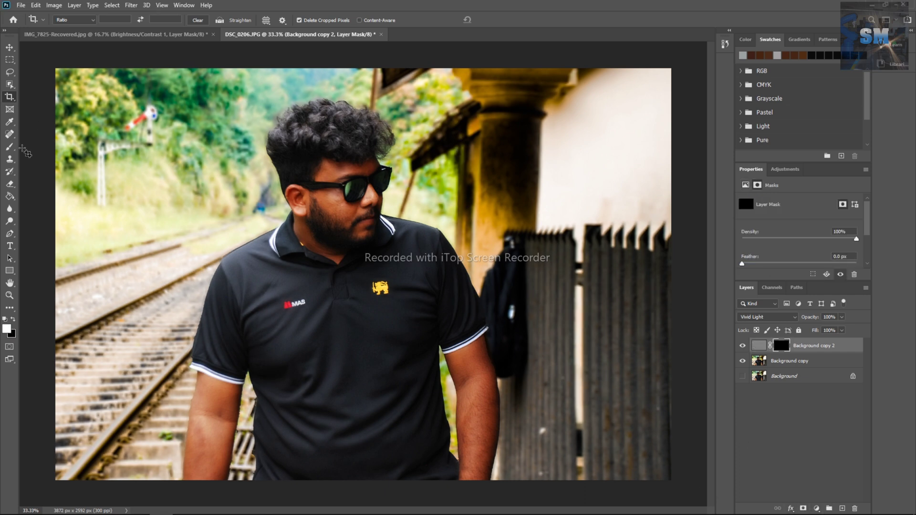
left_click(10, 146)
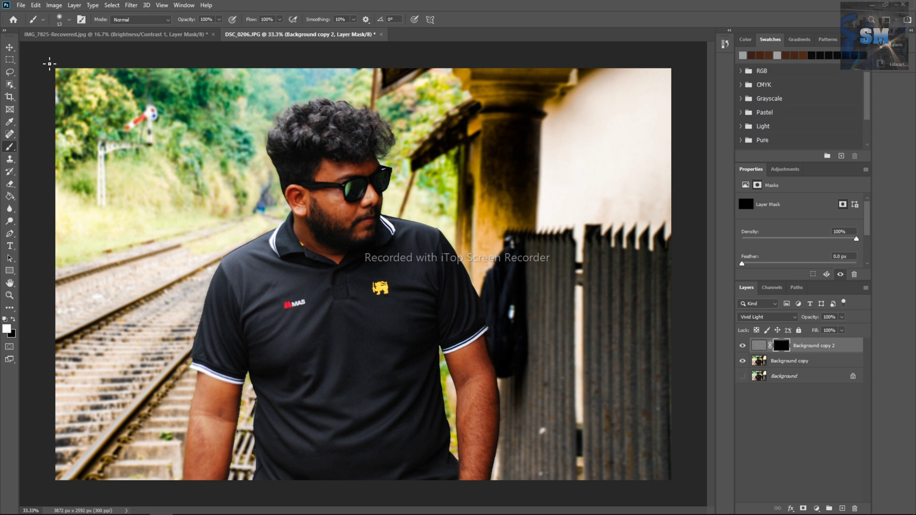
left_click(68, 20)
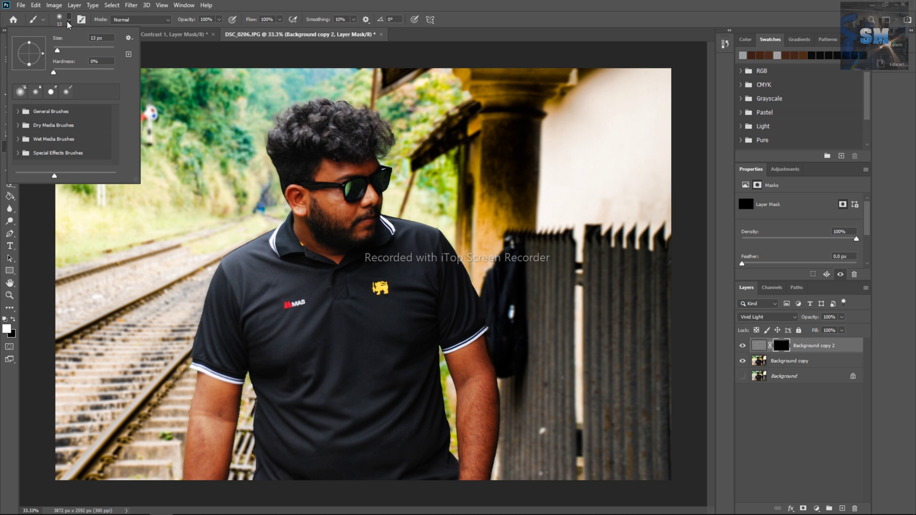
left_click(92, 72)
left_click_drag(94, 76, 115, 74)
left_click(66, 50)
left_click(336, 208)
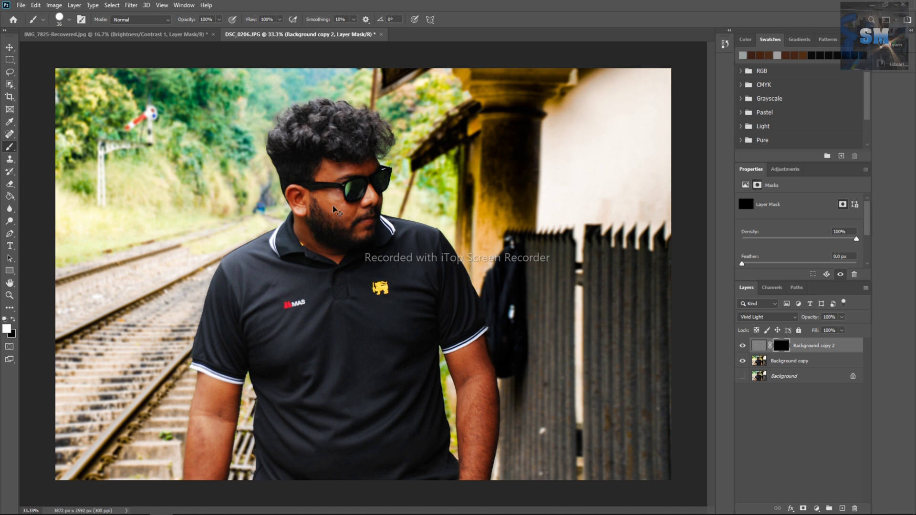
- Paint white on the Background copy 2 mask over the man's face, ear and neck to smooth the skin there
key("ctrl+plus")
key("ctrl+plus")
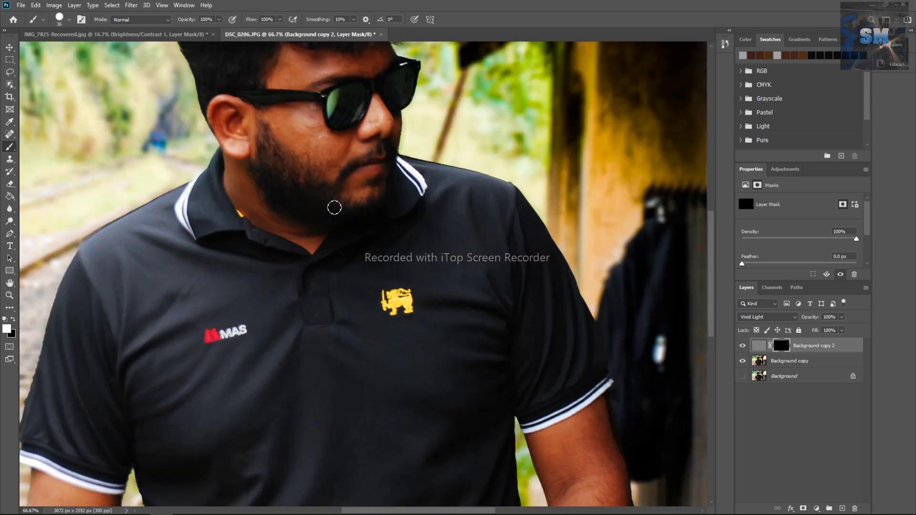
left_click_drag(290, 157, 326, 306)
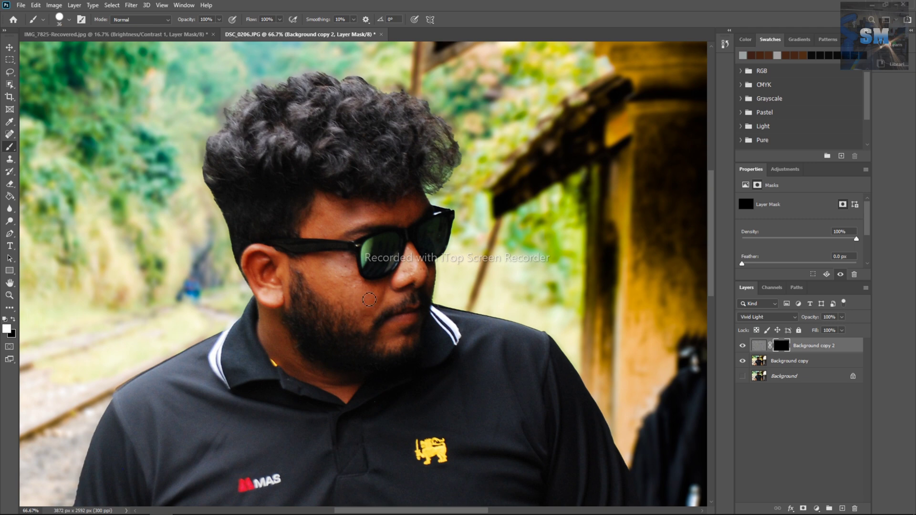
mouse_move(351, 290)
left_mouse_down()
mouse_move(339, 289)
mouse_move(340, 278)
mouse_move(307, 274)
mouse_move(347, 266)
mouse_move(390, 297)
mouse_move(411, 271)
mouse_move(423, 276)
mouse_move(404, 286)
left_mouse_up()
mouse_move(330, 226)
left_mouse_down()
mouse_move(322, 208)
mouse_move(314, 228)
mouse_move(404, 208)
mouse_move(410, 215)
mouse_move(355, 231)
mouse_move(332, 232)
mouse_move(336, 206)
mouse_move(320, 220)
left_mouse_up()
mouse_move(319, 273)
left_mouse_down()
mouse_move(387, 302)
mouse_move(379, 310)
mouse_move(358, 299)
mouse_move(334, 304)
mouse_move(362, 285)
mouse_move(360, 235)
left_mouse_up()
mouse_move(270, 269)
left_mouse_down()
mouse_move(282, 306)
mouse_move(348, 342)
left_mouse_up()
left_click_drag(344, 295, 334, 201)
left_click_drag(349, 305, 325, 195)
left_click_drag(253, 347, 286, 248)
left_click_drag(258, 321, 293, 259)
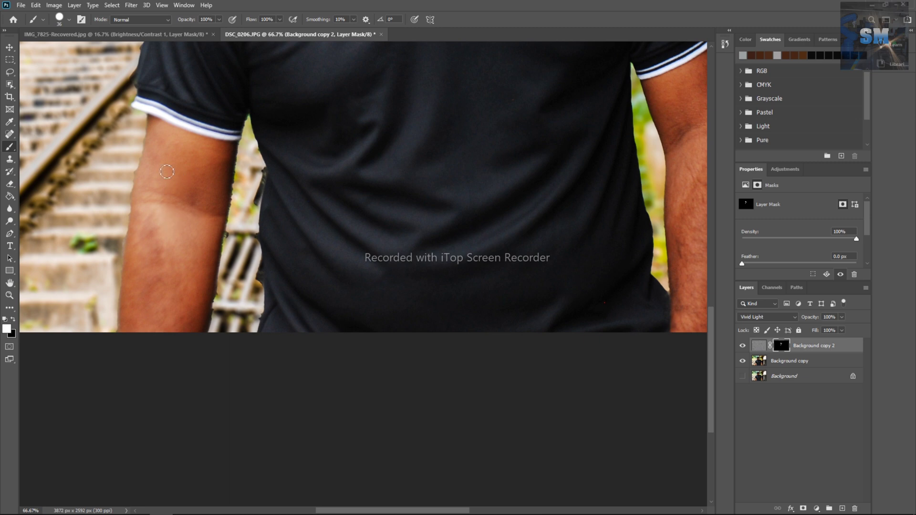
- Paint white on the Background copy 2 mask over the skin of both arms below the sleeves
left_click_drag(150, 210, 167, 207)
mouse_move(207, 213)
left_mouse_down()
mouse_move(90, 204)
mouse_move(6, 287)
left_mouse_up()
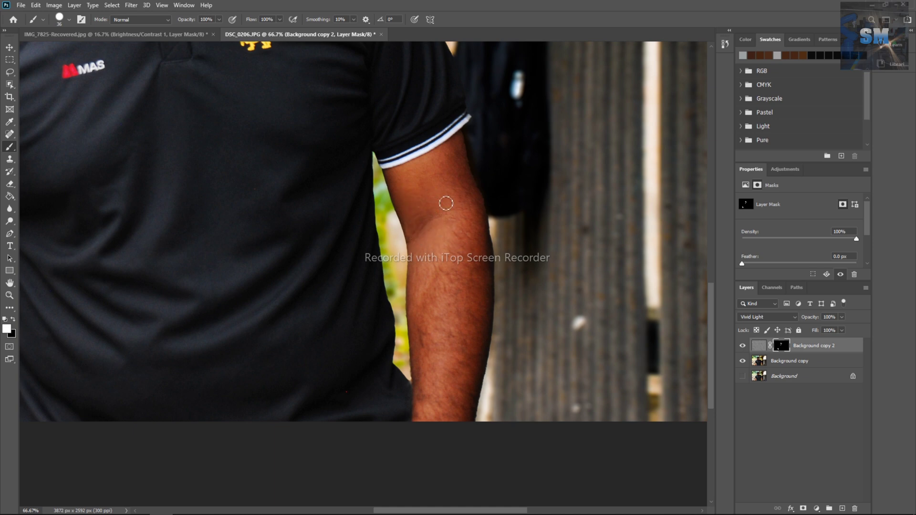
left_click_drag(421, 289, 453, 176)
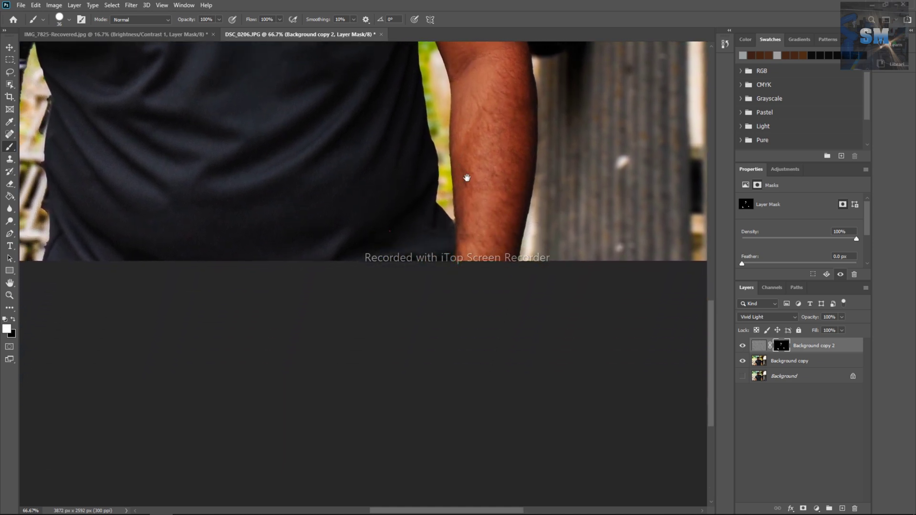
left_click_drag(484, 126, 511, 348)
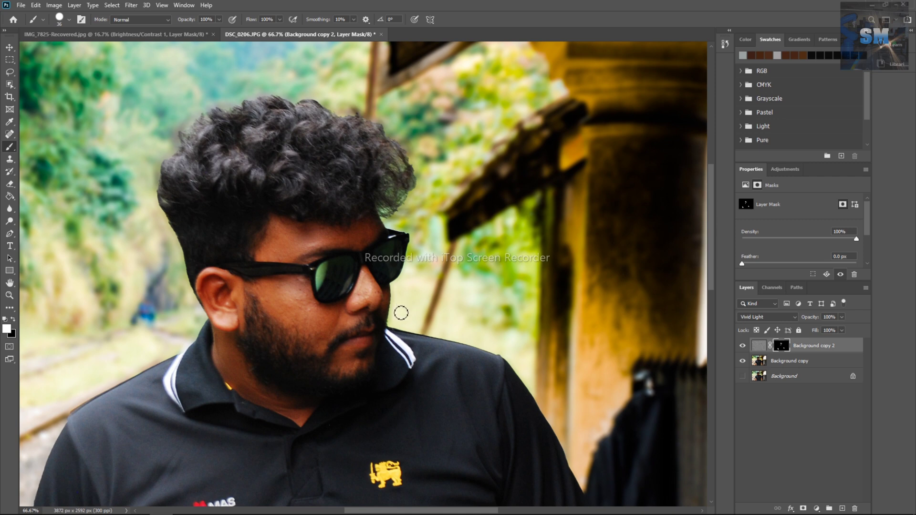
key("ctrl+minus")
key("ctrl+minus")
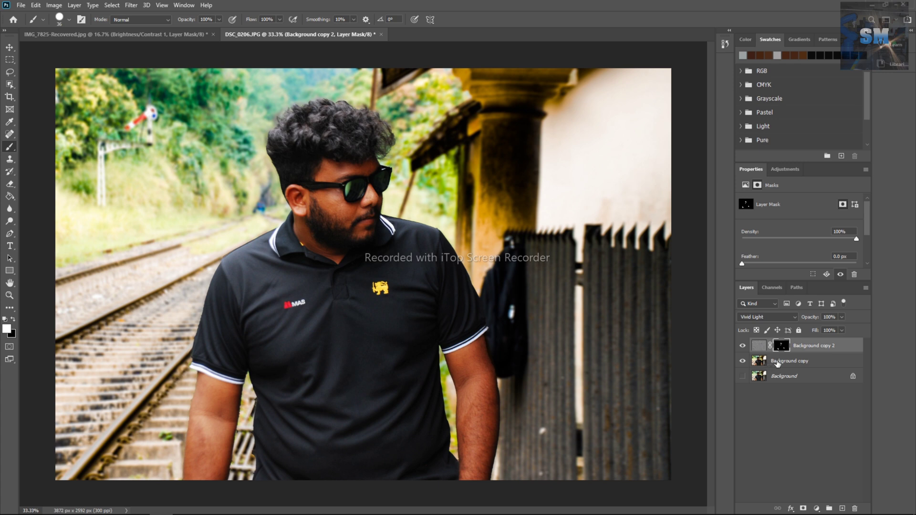
- Stamp the visible layers into a new merged layer and hide the Background copy 2 and Background copy layers
left_click(777, 363)
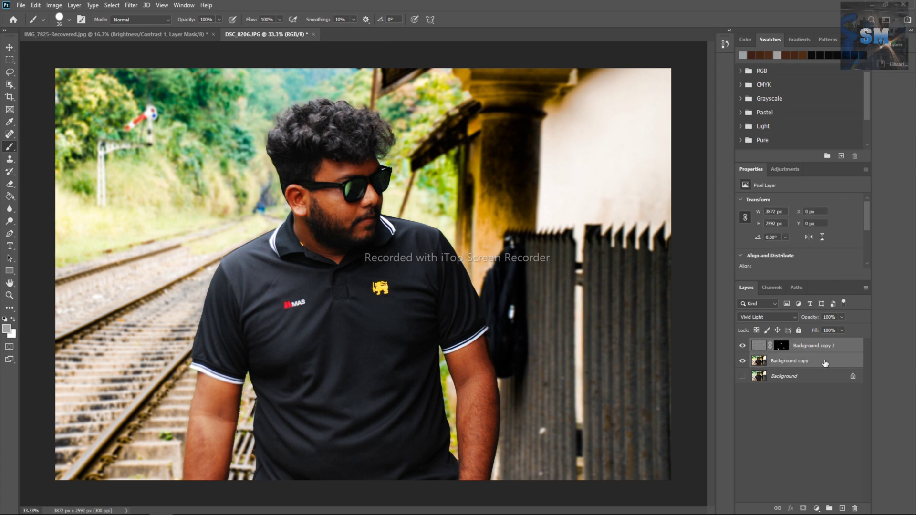
key("ctrl+shift+alt+e")
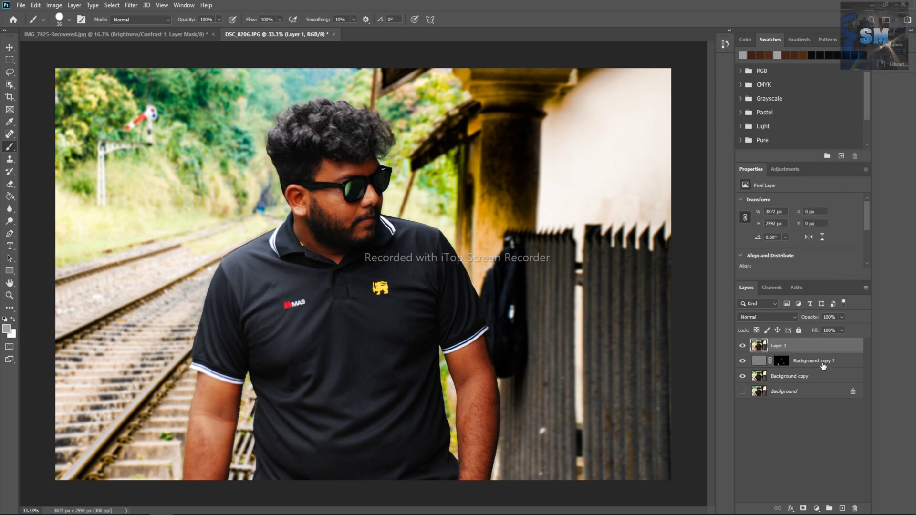
left_click(743, 361)
left_click(743, 377)
- Add a Brightness/Contrast adjustment layer above Layer 1 with brightness 14 and contrast -6
left_click(816, 509)
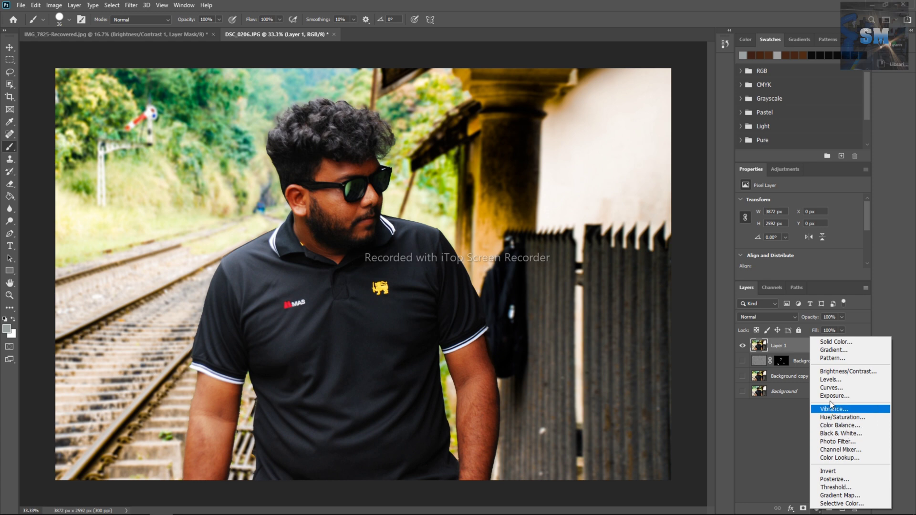
left_click(842, 371)
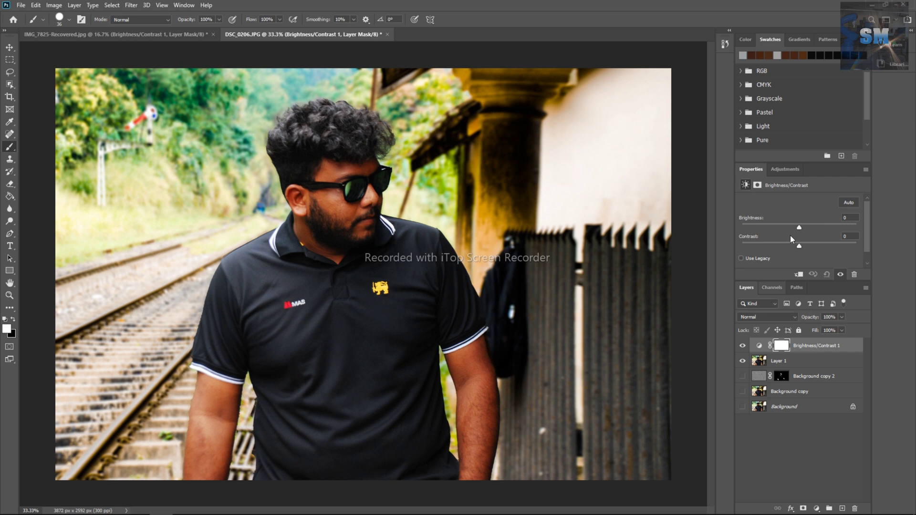
mouse_move(800, 227)
left_mouse_down()
mouse_move(791, 245)
mouse_move(799, 245)
left_mouse_up()
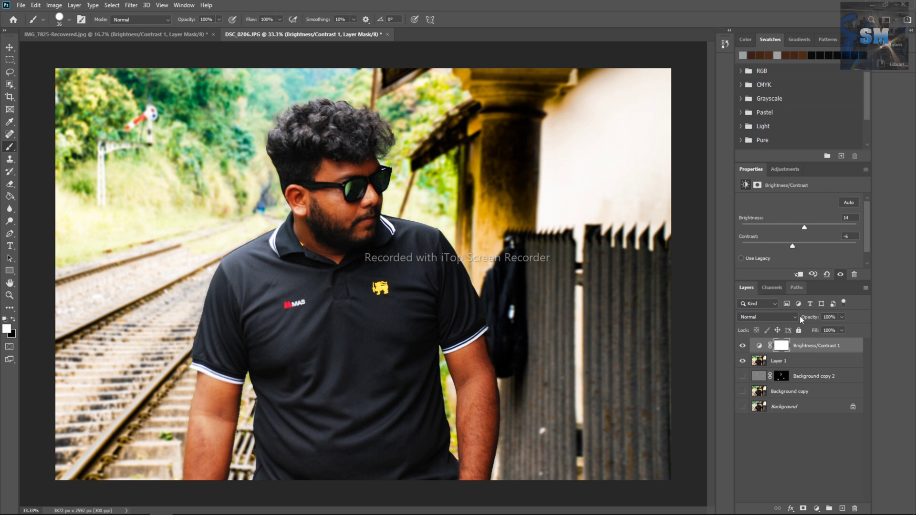
- Add a Hue/Saturation adjustment layer and raise the Yellows saturation to +6 by sampling the background foliage
left_click(817, 509)
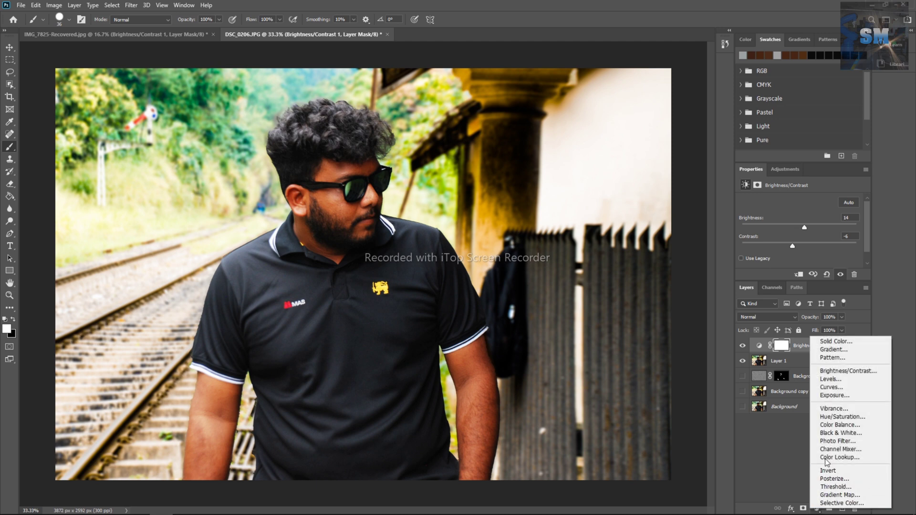
left_click(833, 417)
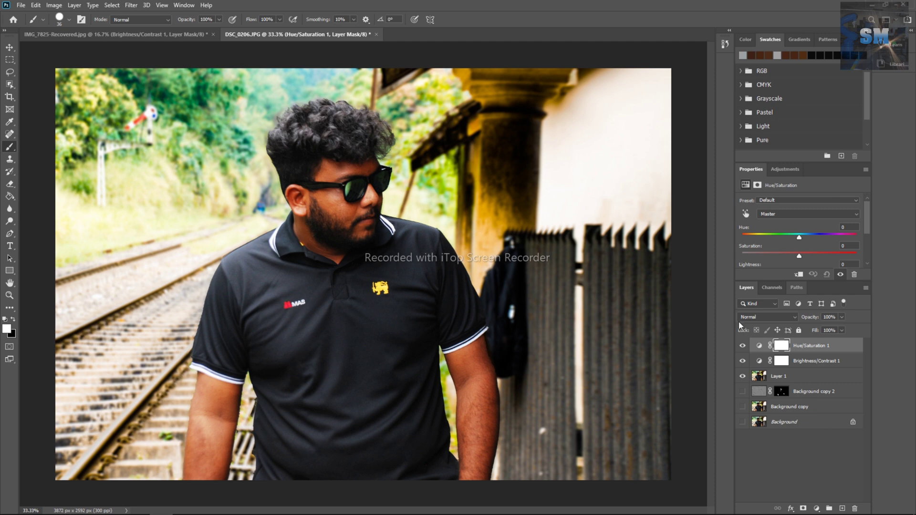
left_click(745, 213)
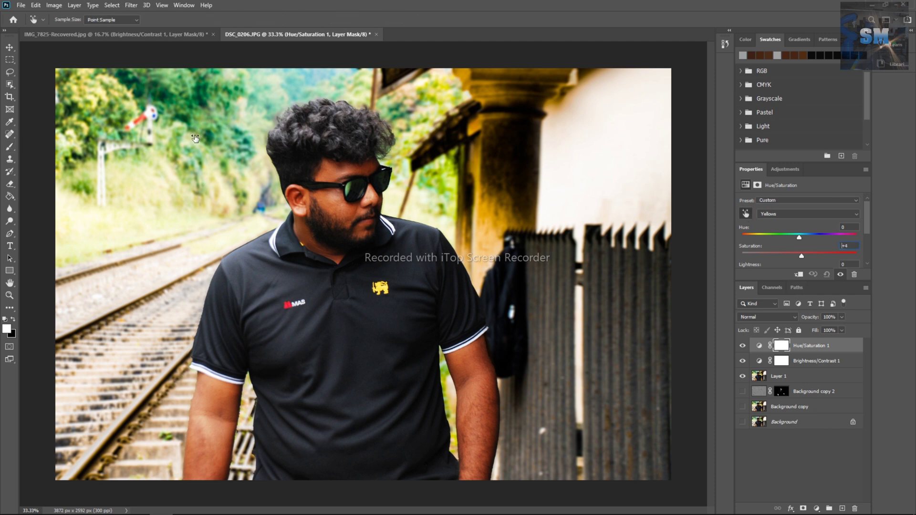
left_click_drag(193, 136, 195, 134)
left_click_drag(783, 283, 784, 350)
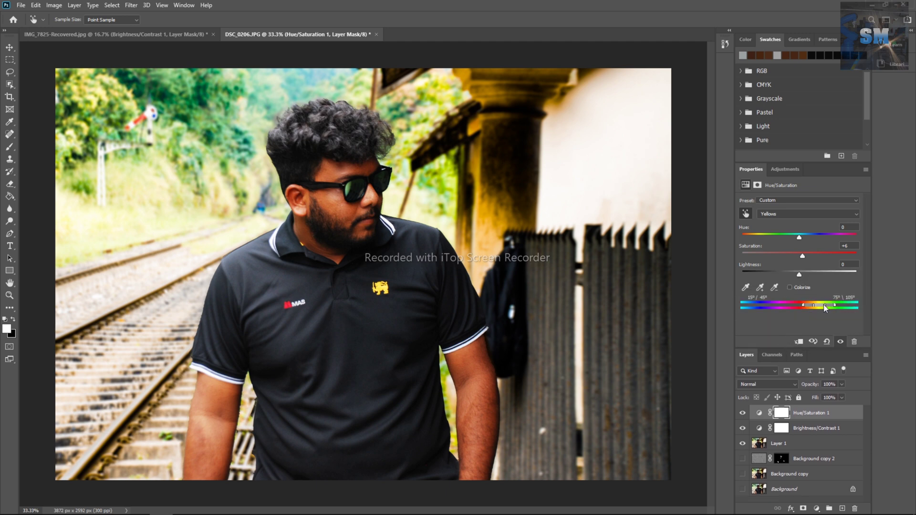
- Shift the Yellows range to 349°/18° and 49°/78°, set its hue to -9 and saturation to +20, and hide the Hue/Saturation layer
left_click_drag(823, 304, 811, 307)
left_click_drag(800, 240, 793, 240)
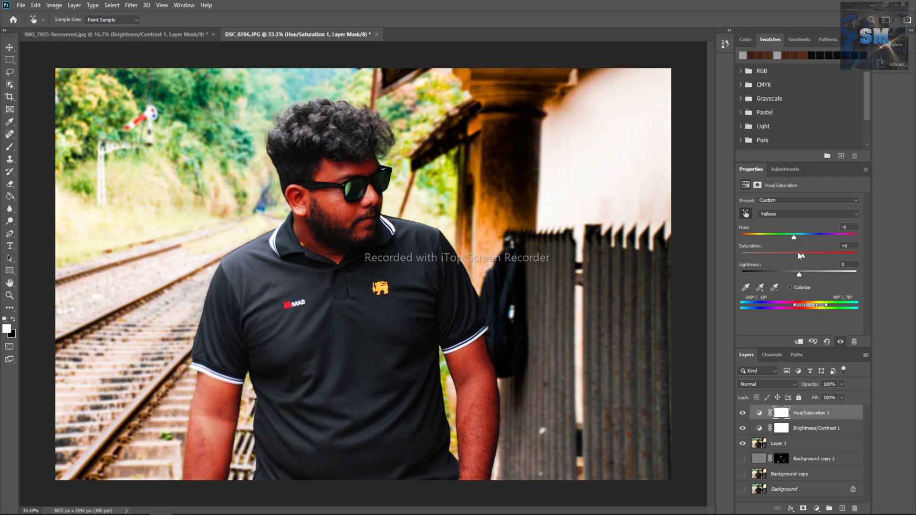
left_click_drag(803, 256, 812, 256)
left_click(743, 413)
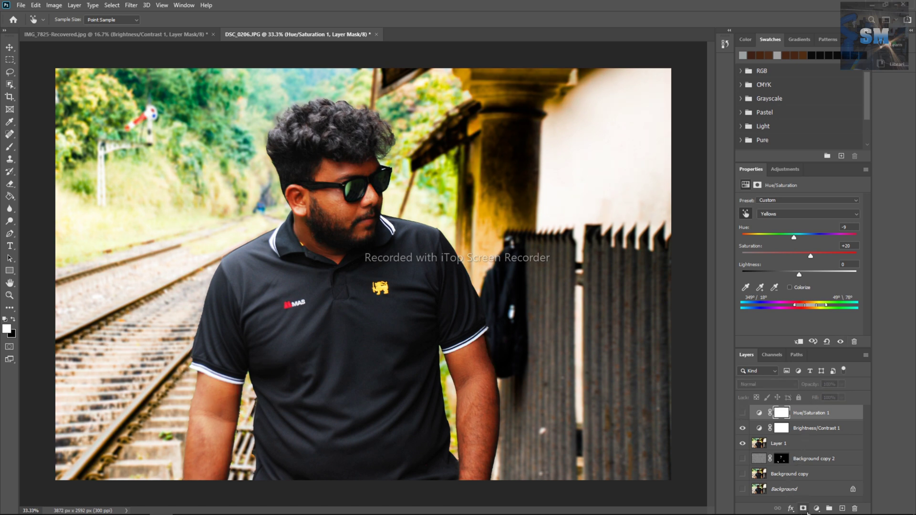
- Add an Exposure adjustment layer with exposure +0.33 and offset +0.0042
left_click(816, 509)
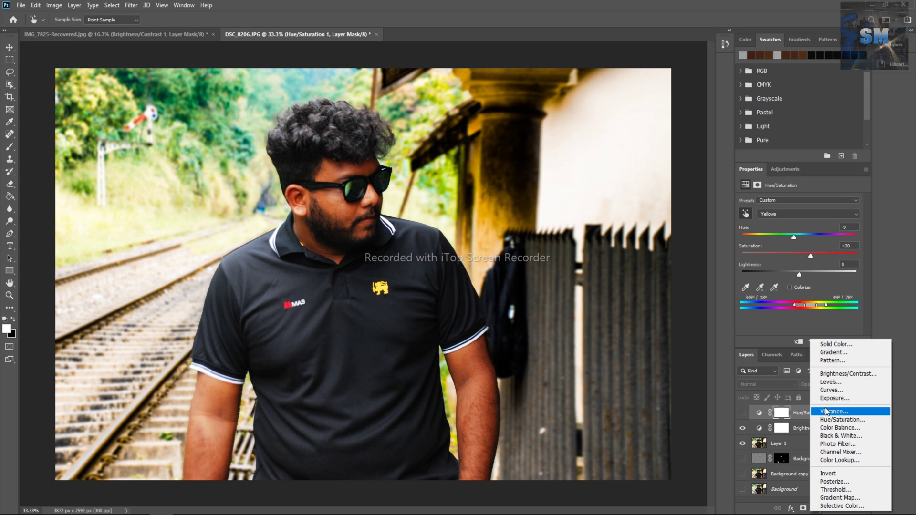
left_click(827, 404)
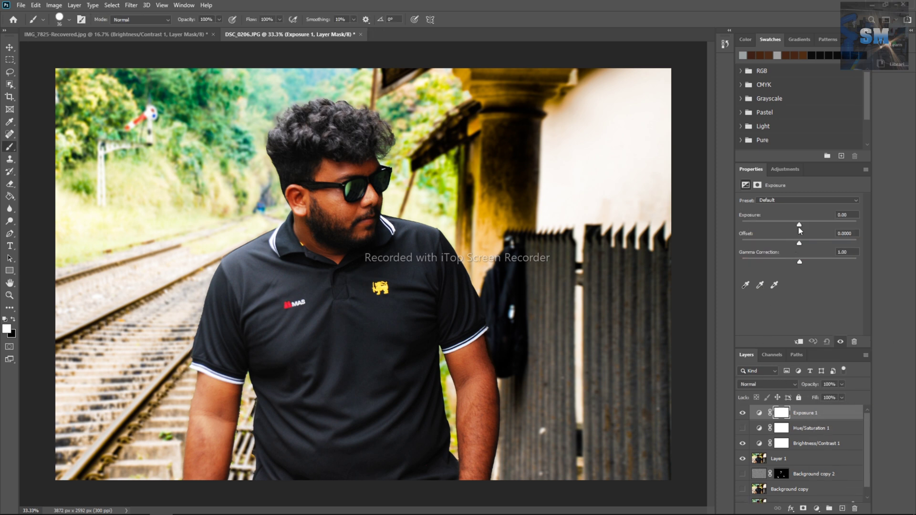
left_click_drag(800, 223, 801, 243)
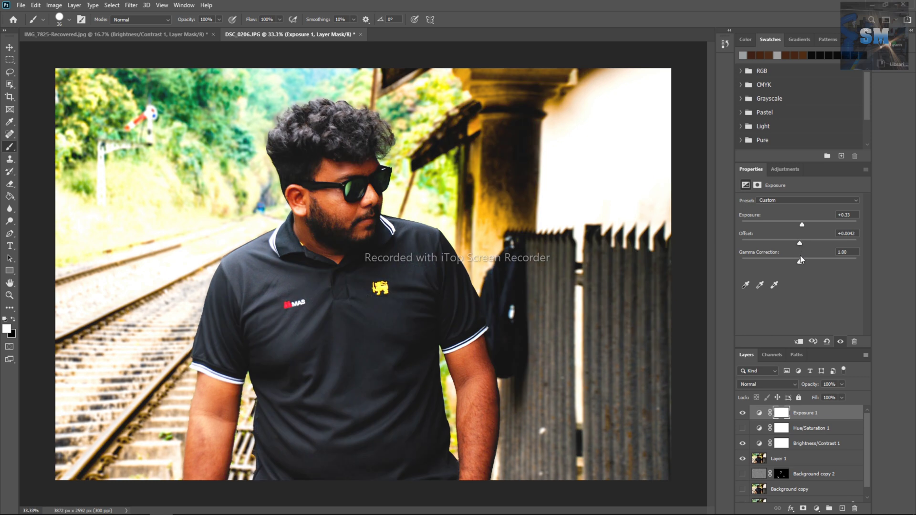